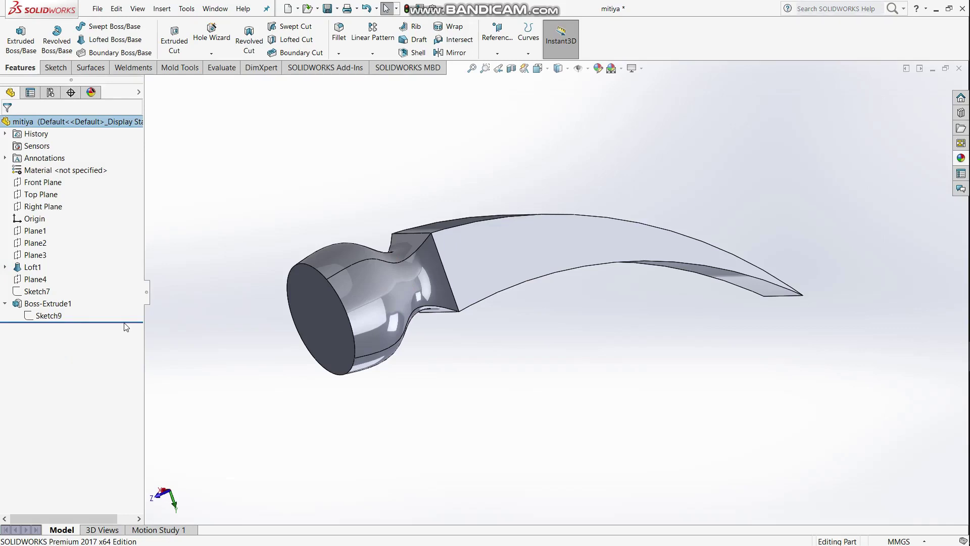
Check Loft1's profile sketches, then roll the history back to just below Plane1
{"action": "left_click_drag", "start_coordinate": [125, 321], "coordinate": [122, 275]}
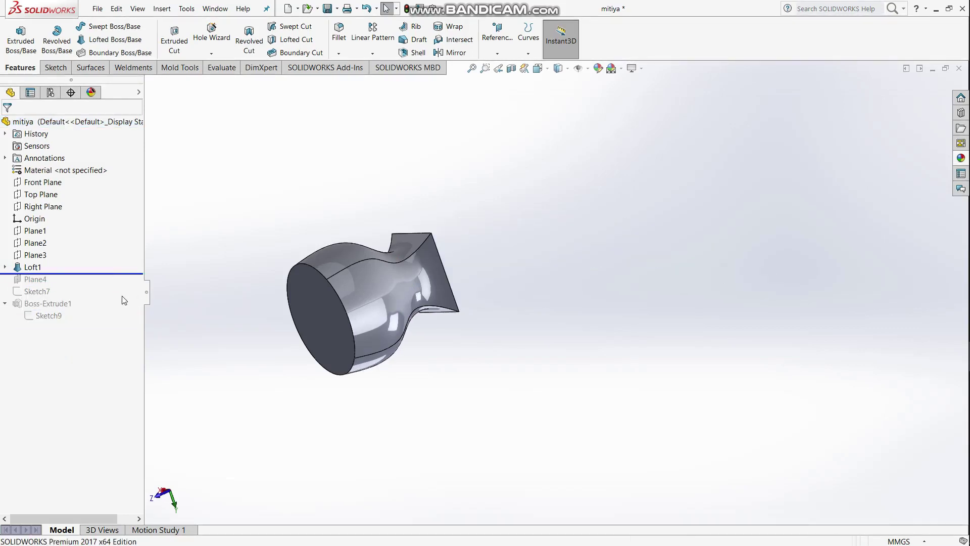
{"action": "left_click", "coordinate": [5, 267]}
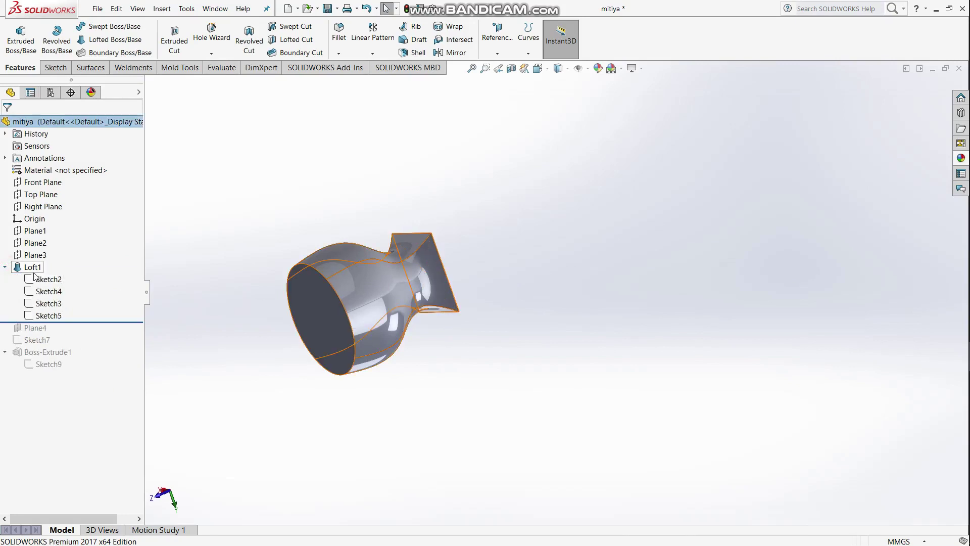
{"action": "right_click", "coordinate": [39, 282]}
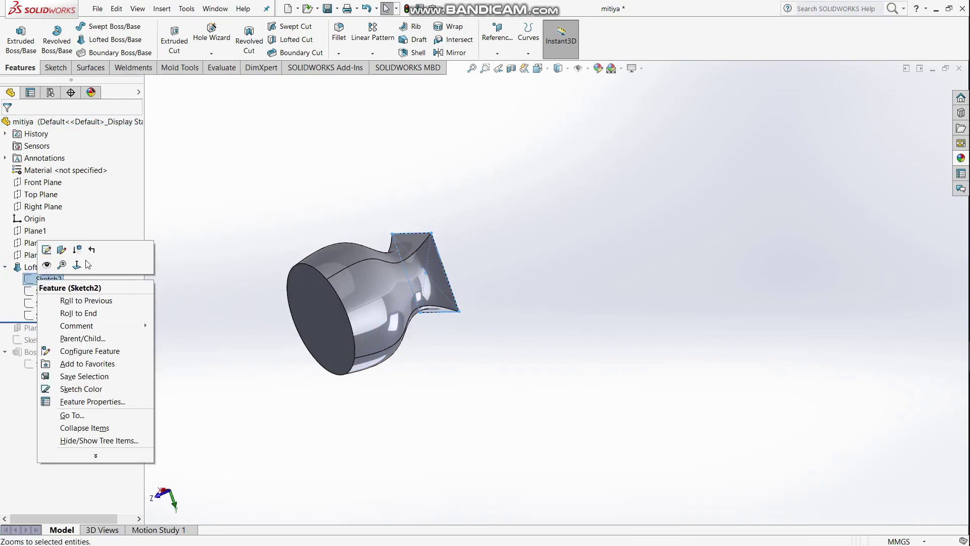
{"action": "left_click", "coordinate": [195, 210]}
{"action": "left_click_drag", "start_coordinate": [98, 321], "coordinate": [89, 237]}
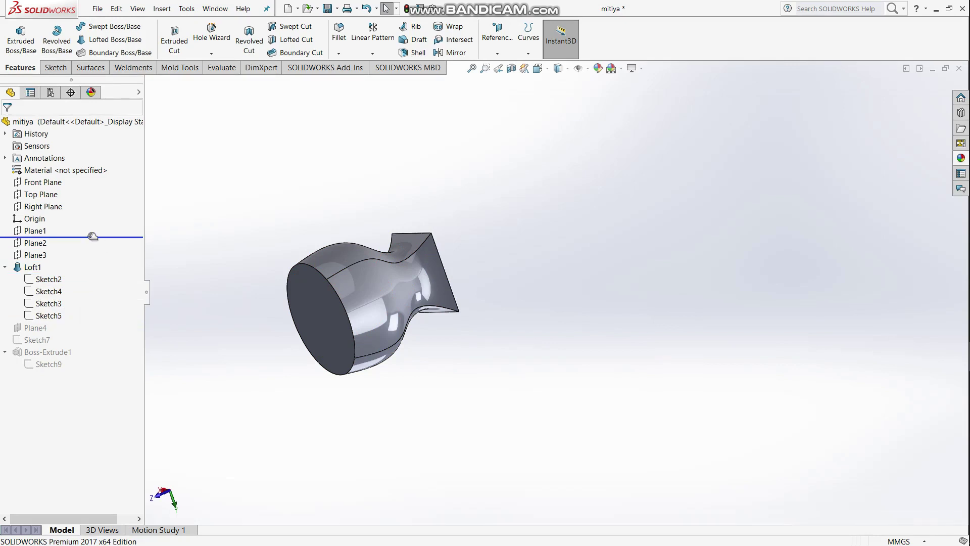
Show Plane1 in the model view
{"action": "right_click", "coordinate": [34, 231]}
{"action": "left_click", "coordinate": [63, 222]}
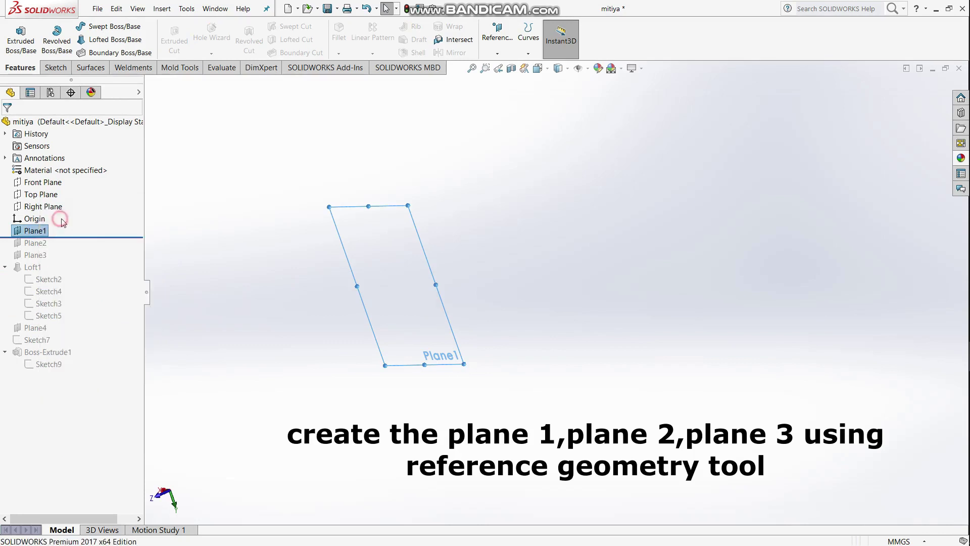
{"action": "right_click", "coordinate": [35, 231]}
{"action": "left_click", "coordinate": [41, 201]}
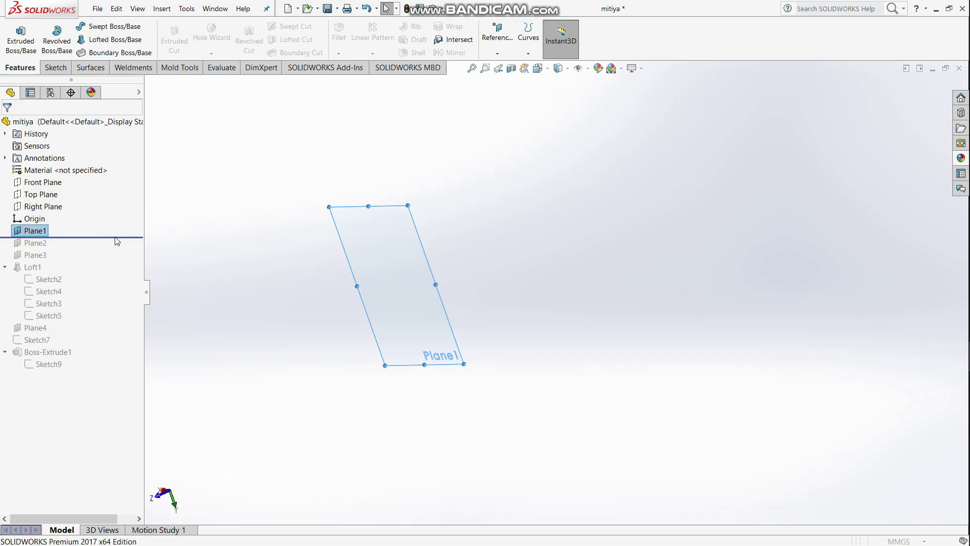
Review Plane1's definition as a 25.00 mm offset from Front Plane and confirm it unchanged
{"action": "double_click", "coordinate": [35, 231]}
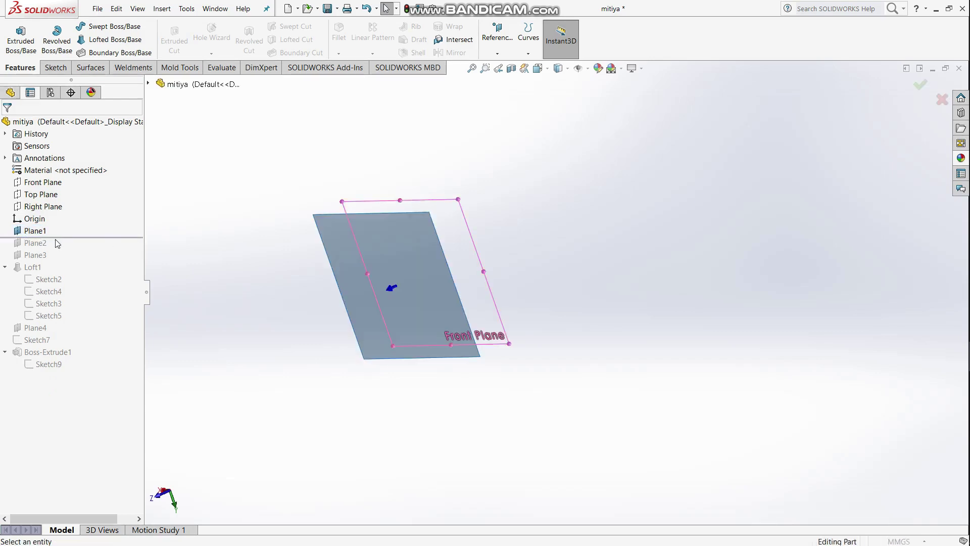
{"action": "mouse_move", "coordinate": [212, 252]}
{"action": "middle_mouse_down"}
{"action": "mouse_move", "coordinate": [217, 263]}
{"action": "mouse_move", "coordinate": [203, 256]}
{"action": "middle_mouse_up"}
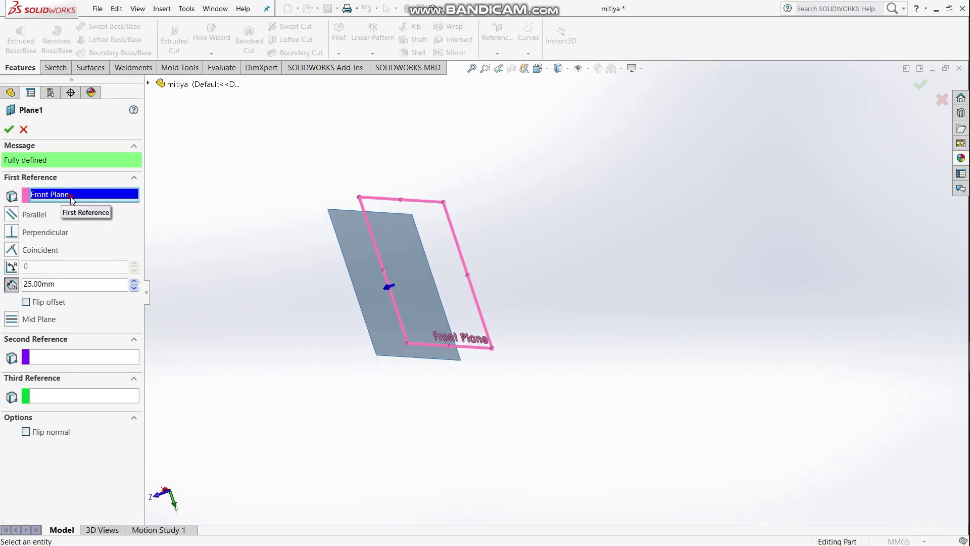
{"action": "left_click", "coordinate": [150, 84]}
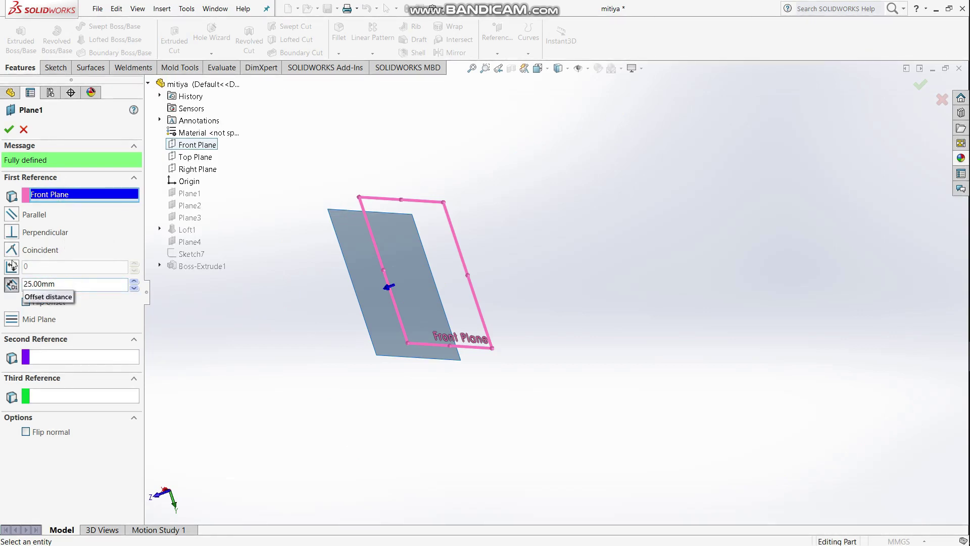
{"action": "left_click", "coordinate": [10, 128]}
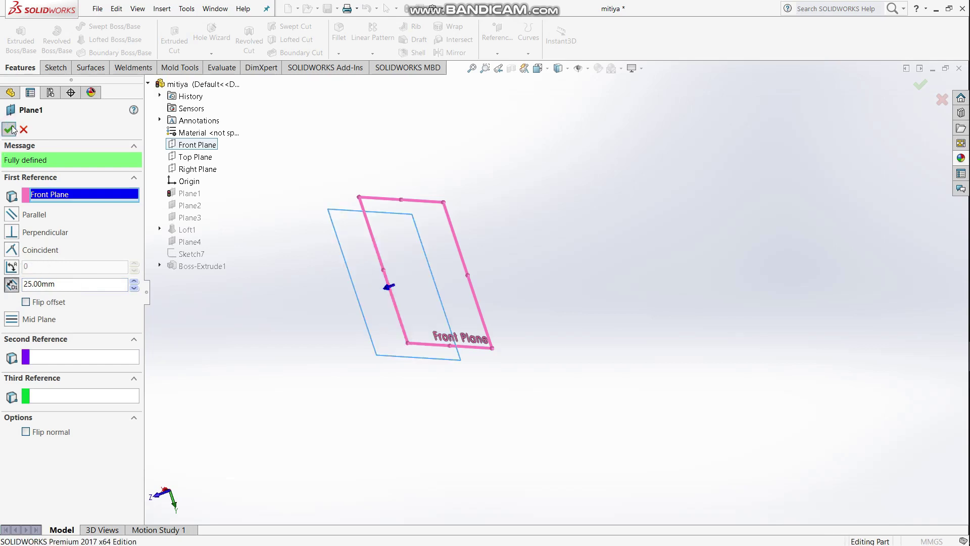
{"action": "left_click", "coordinate": [497, 51]}
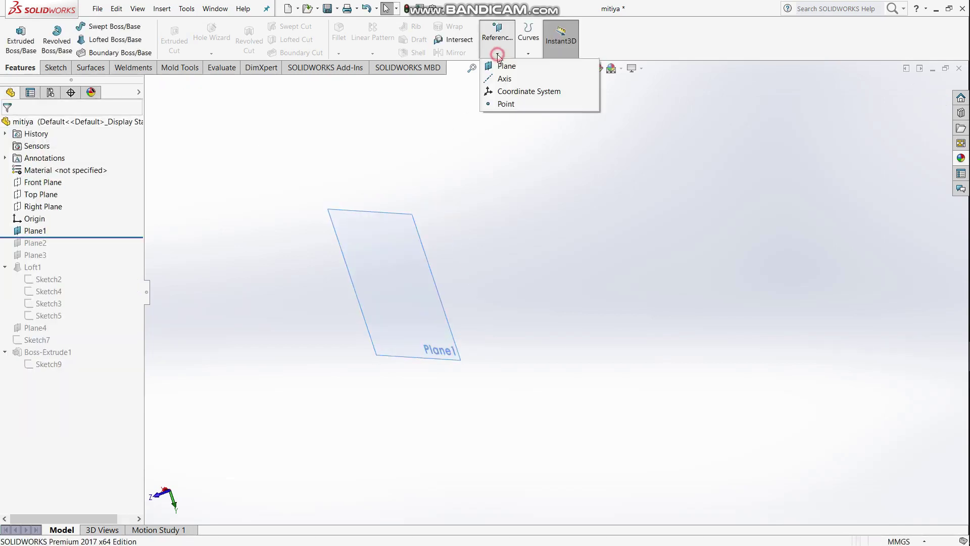
{"action": "left_click", "coordinate": [502, 68]}
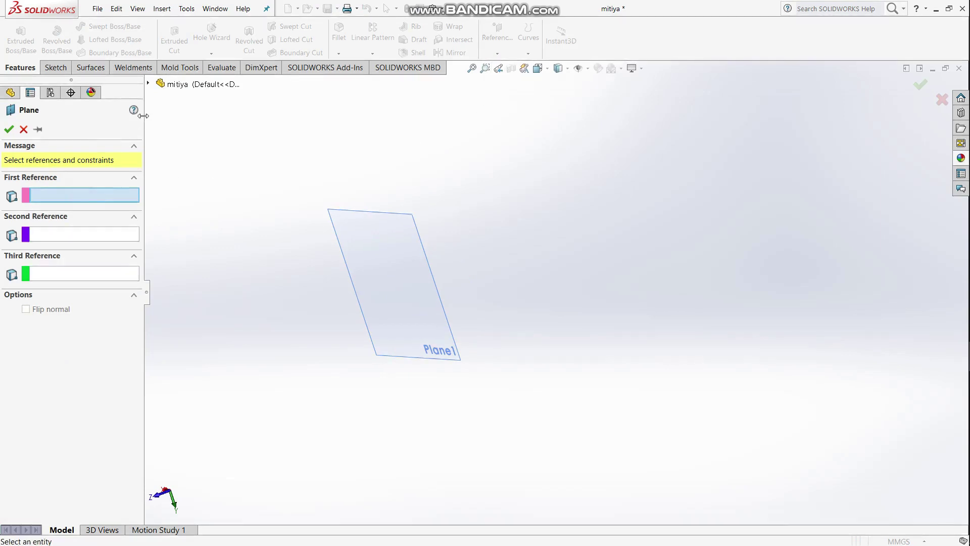
{"action": "left_click", "coordinate": [149, 84]}
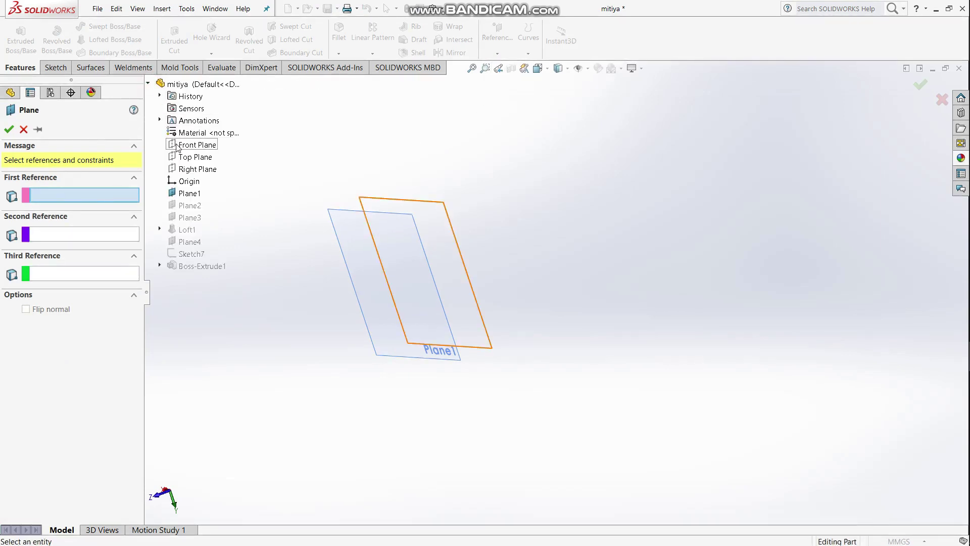
{"action": "left_click", "coordinate": [177, 145]}
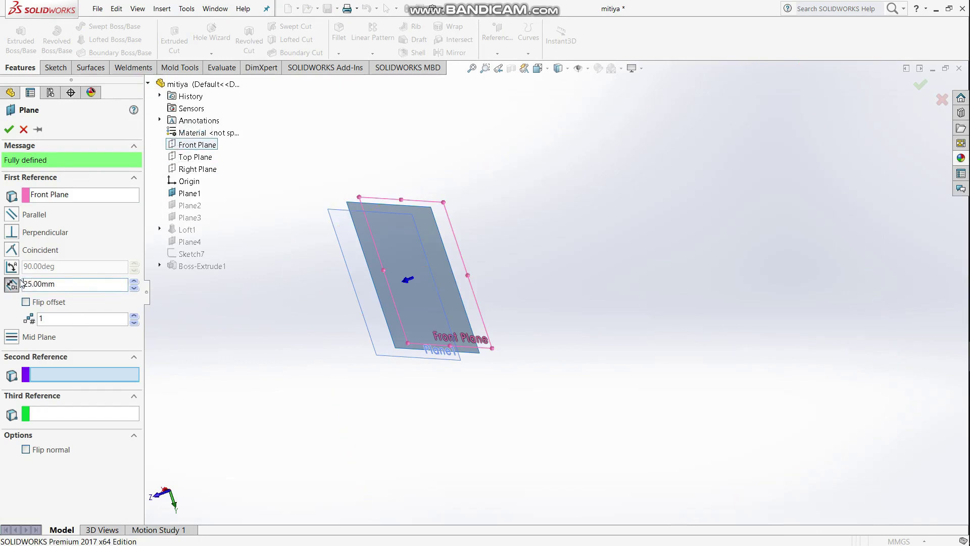
{"action": "mouse_move", "coordinate": [520, 219]}
{"action": "middle_mouse_down"}
{"action": "mouse_move", "coordinate": [496, 227]}
{"action": "mouse_move", "coordinate": [530, 213]}
{"action": "middle_mouse_up"}
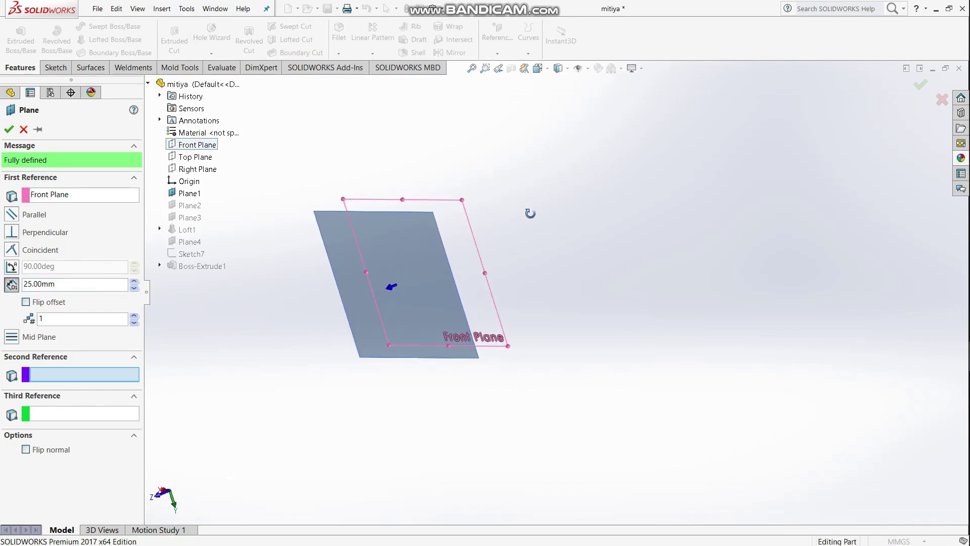
{"action": "left_click", "coordinate": [9, 130]}
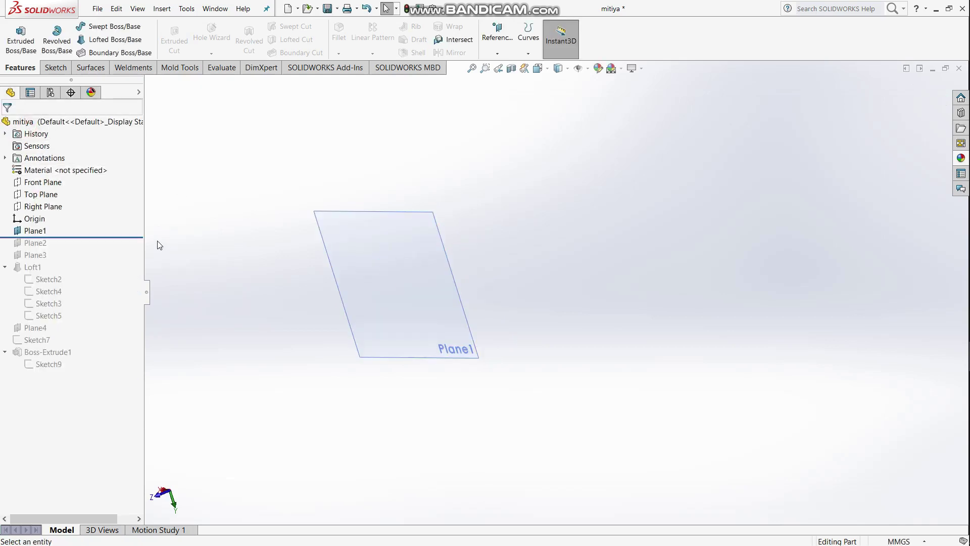
Roll the history forward to include Plane2, hiding Plane1 and showing Plane2
{"action": "left_click_drag", "start_coordinate": [126, 237], "coordinate": [123, 249]}
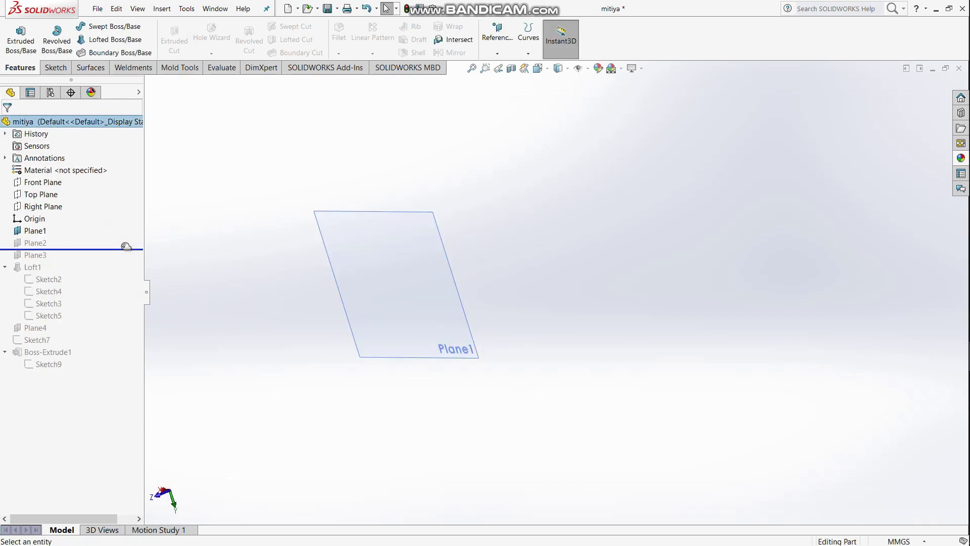
{"action": "right_click", "coordinate": [35, 231]}
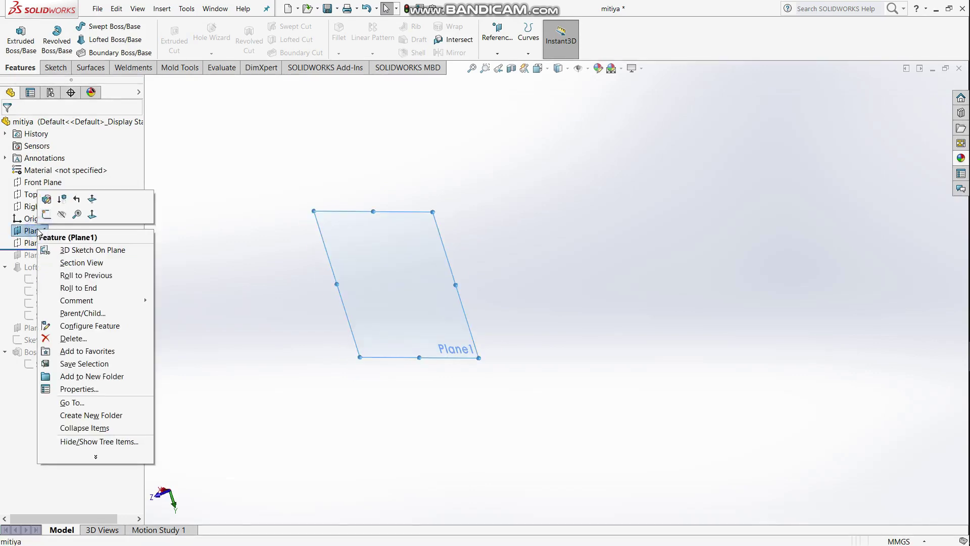
{"action": "left_click", "coordinate": [51, 214]}
{"action": "right_click", "coordinate": [34, 243]}
{"action": "left_click", "coordinate": [56, 231]}
Confirm Plane2's definition as a 25.00 mm offset from Plane1
{"action": "right_click", "coordinate": [37, 248]}
{"action": "left_click", "coordinate": [46, 215]}
{"action": "mouse_move", "coordinate": [256, 186]}
{"action": "middle_mouse_down"}
{"action": "mouse_move", "coordinate": [238, 186]}
{"action": "mouse_move", "coordinate": [278, 223]}
{"action": "middle_mouse_up"}
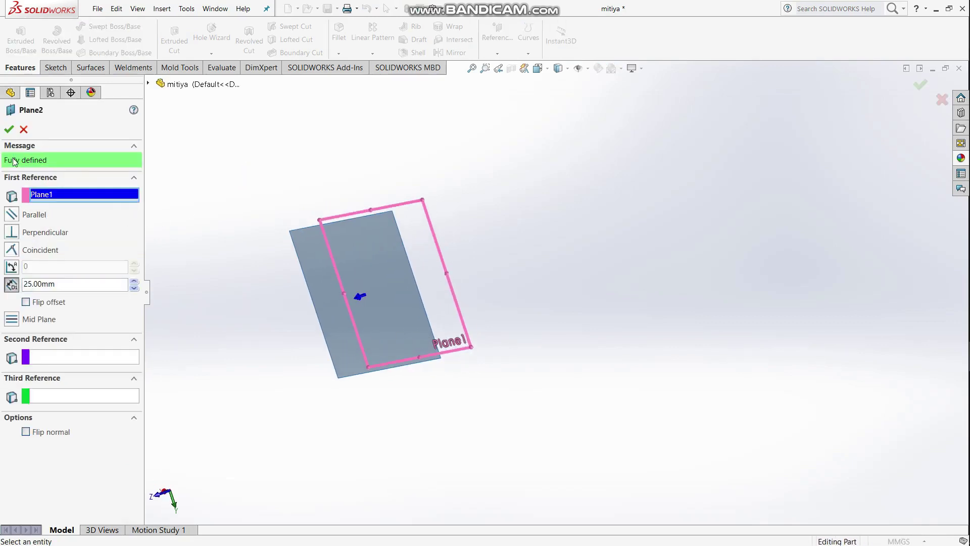
{"action": "left_click", "coordinate": [148, 84]}
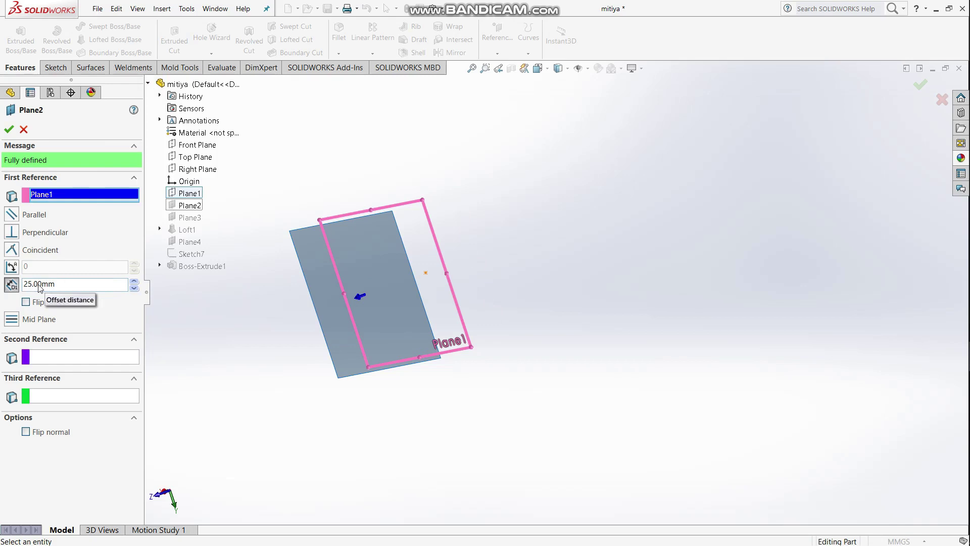
{"action": "left_click", "coordinate": [7, 129]}
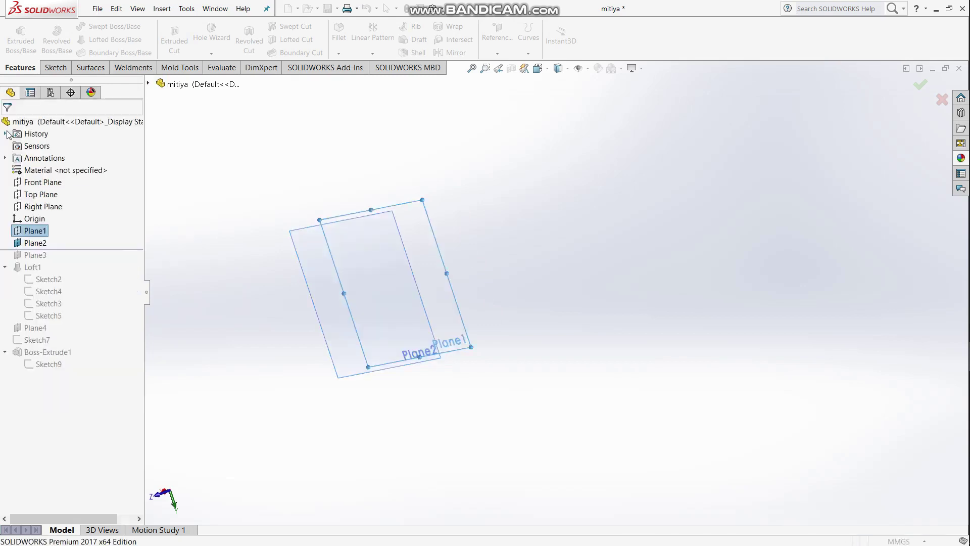
Hide Plane2, roll the history forward to include Plane3, and show Plane3
{"action": "right_click", "coordinate": [34, 246]}
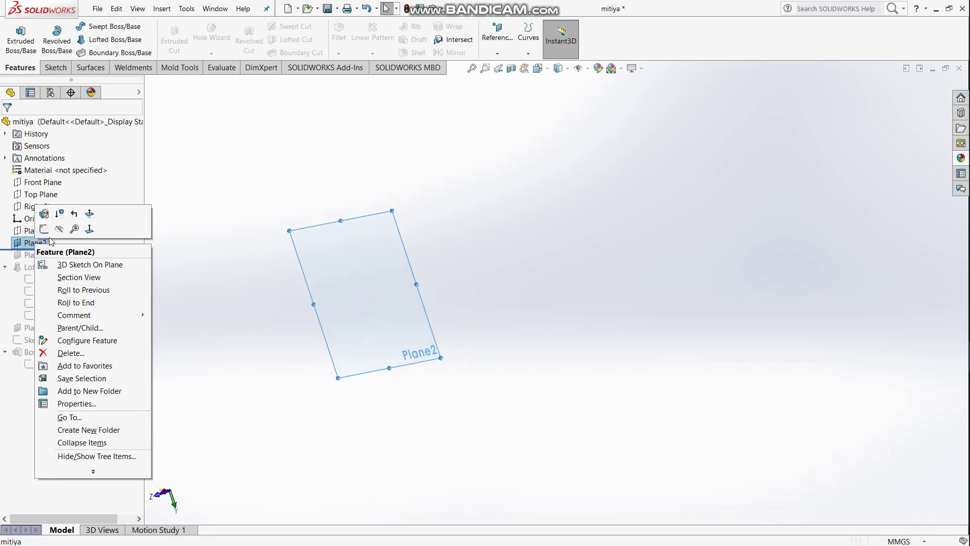
{"action": "left_click", "coordinate": [64, 229]}
{"action": "left_click_drag", "start_coordinate": [79, 254], "coordinate": [80, 260]}
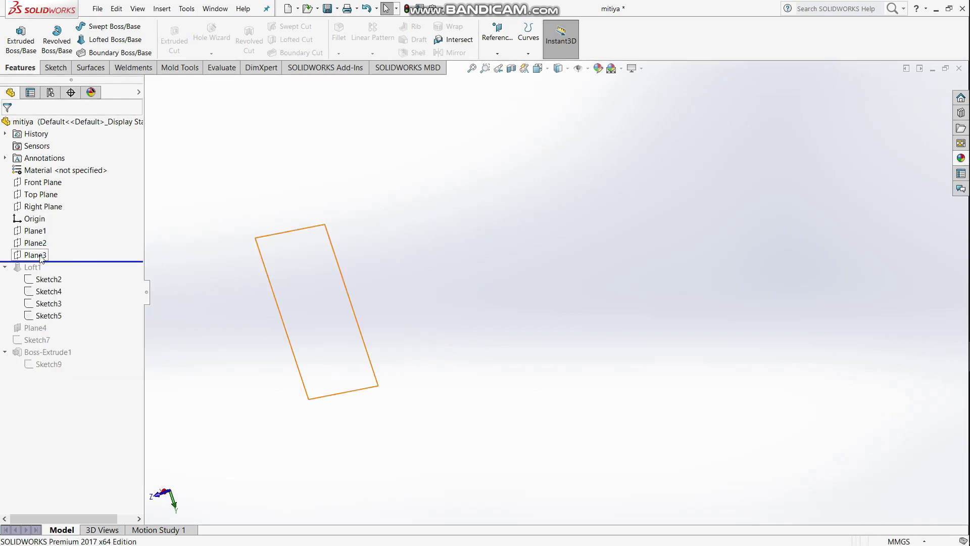
{"action": "left_click", "coordinate": [38, 256]}
{"action": "right_click", "coordinate": [38, 256]}
{"action": "left_click", "coordinate": [58, 237]}
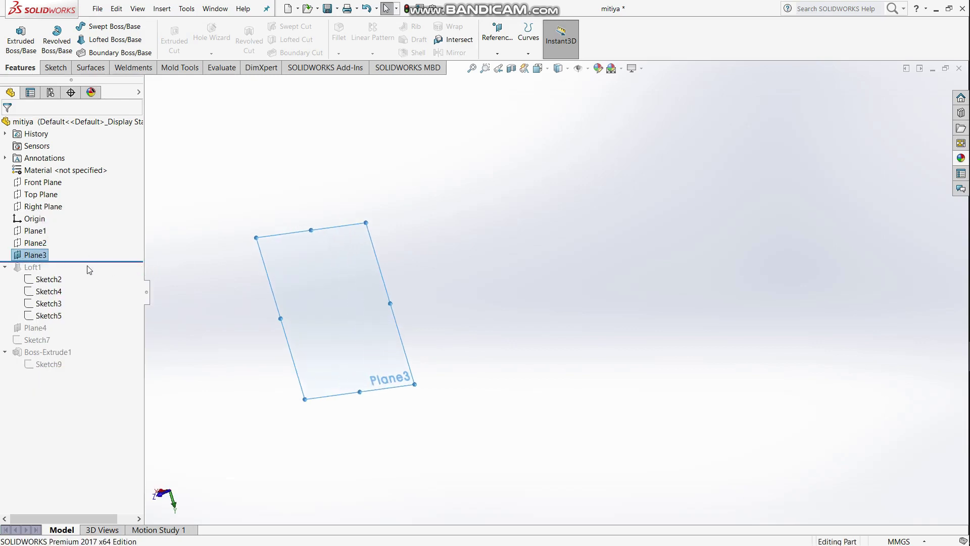
Define Plane3 as a 40 mm offset from Plane2 and confirm it
{"action": "right_click", "coordinate": [28, 254]}
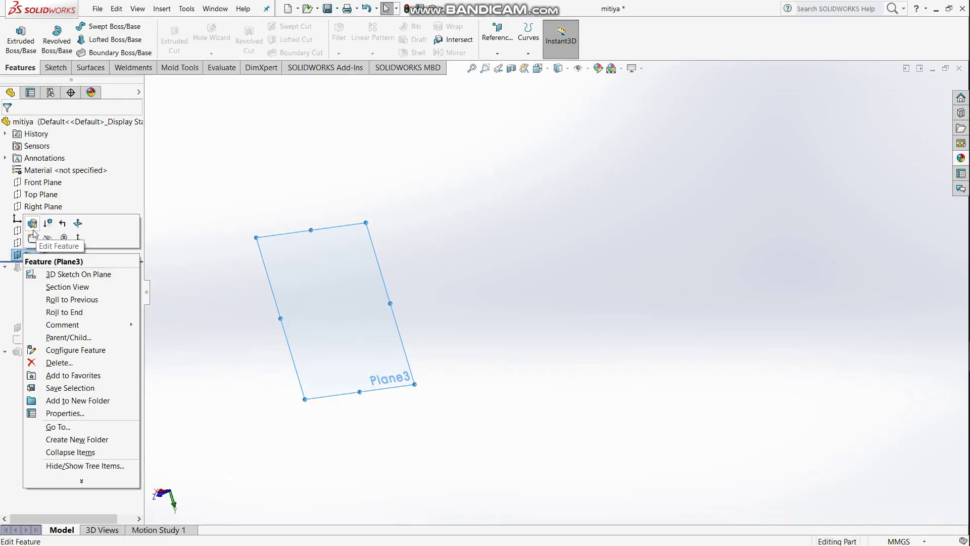
{"action": "left_click", "coordinate": [32, 241]}
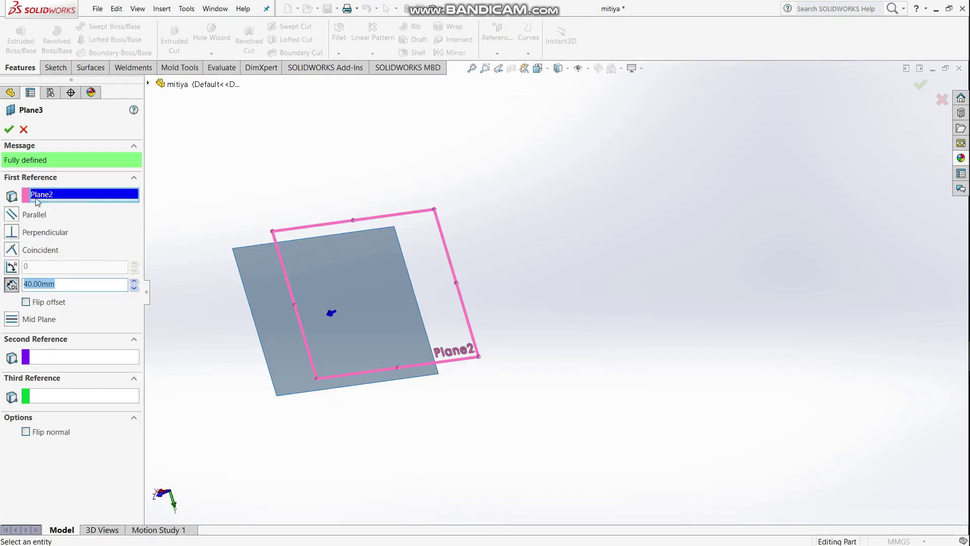
{"action": "left_click", "coordinate": [148, 85]}
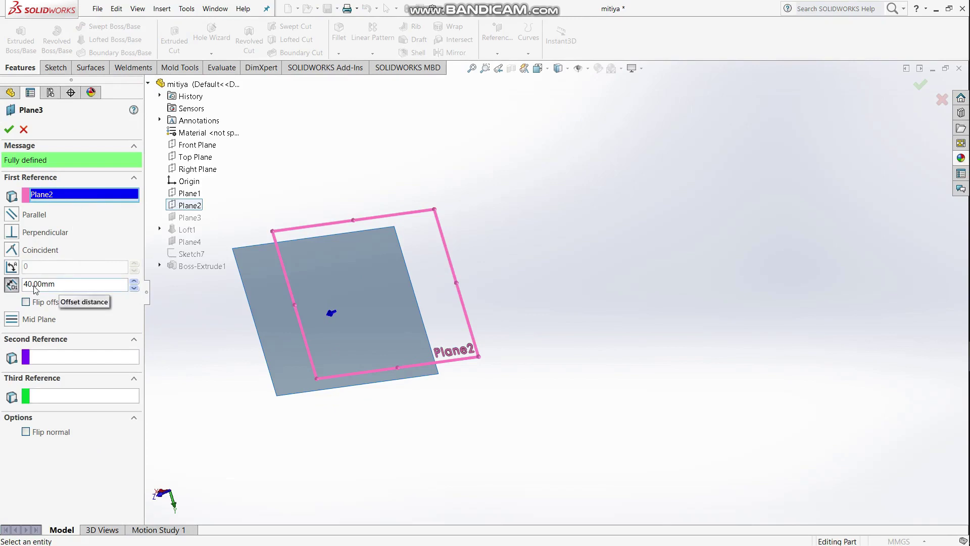
{"action": "left_click", "coordinate": [9, 129]}
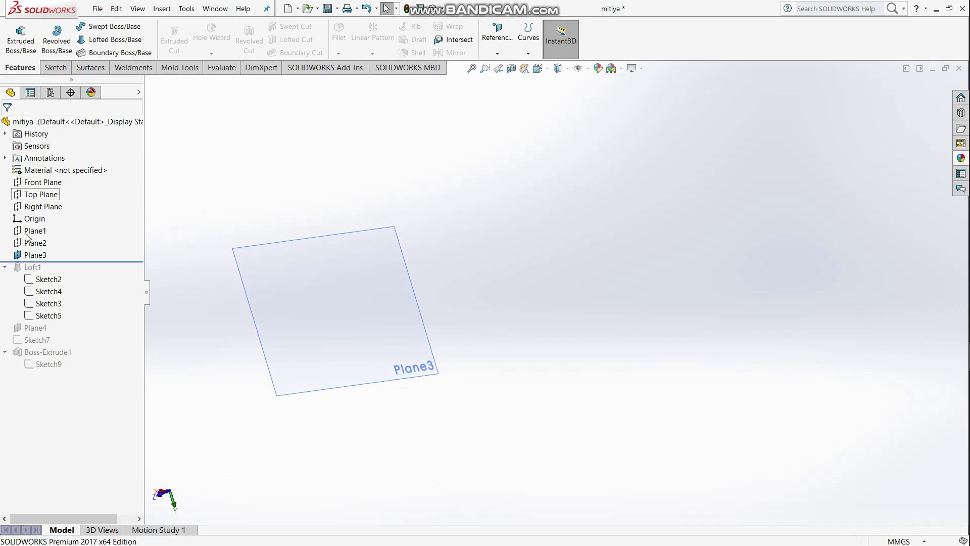
Show Plane1 and Plane2 and orbit around to inspect the stacked planes' spacing
{"action": "right_click", "coordinate": [37, 230]}
{"action": "left_click", "coordinate": [65, 210]}
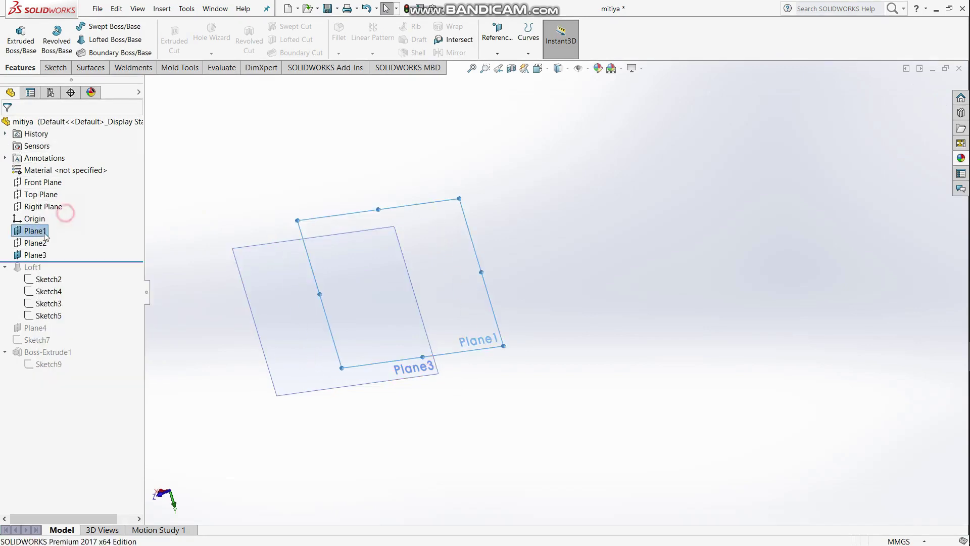
{"action": "right_click", "coordinate": [36, 246]}
{"action": "left_click", "coordinate": [56, 228]}
{"action": "mouse_move", "coordinate": [305, 166]}
{"action": "middle_mouse_down"}
{"action": "mouse_move", "coordinate": [271, 178]}
{"action": "mouse_move", "coordinate": [275, 208]}
{"action": "mouse_move", "coordinate": [307, 203]}
{"action": "middle_mouse_up"}
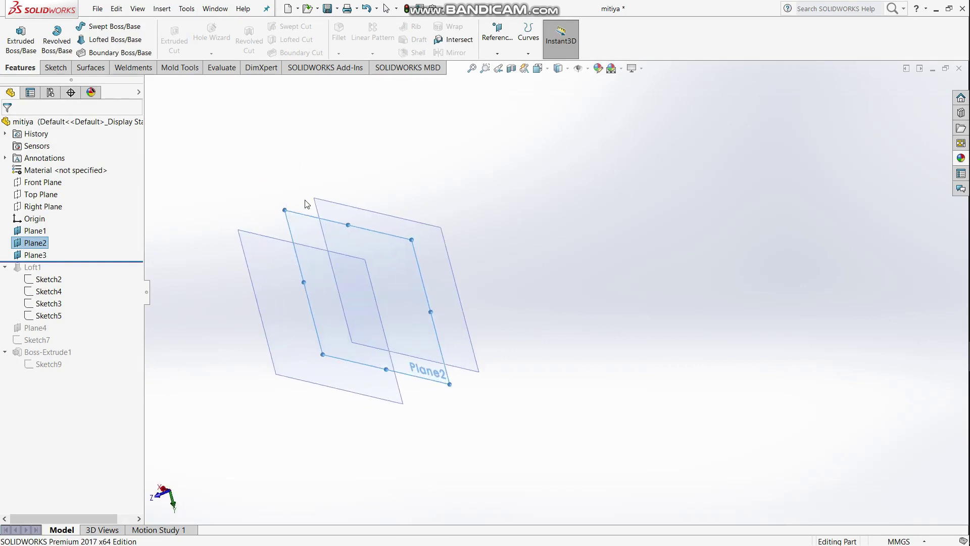
{"action": "mouse_move", "coordinate": [453, 349]}
{"action": "middle_mouse_down"}
{"action": "mouse_move", "coordinate": [526, 244]}
{"action": "mouse_move", "coordinate": [638, 288]}
{"action": "mouse_move", "coordinate": [501, 340]}
{"action": "mouse_move", "coordinate": [509, 364]}
{"action": "middle_mouse_up"}
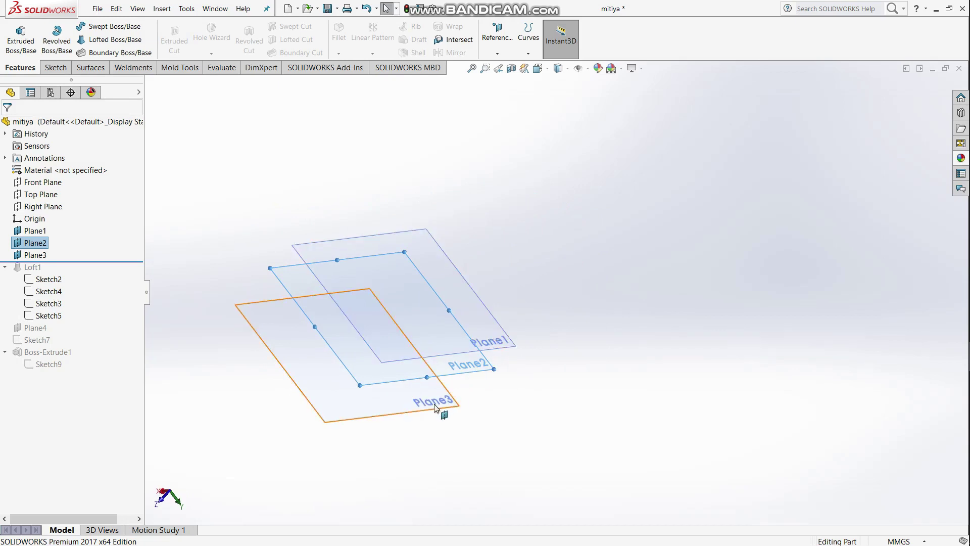
{"action": "scroll", "coordinate": [439, 319], "scroll_direction": "up", "scroll_amount": 1}
{"action": "scroll", "coordinate": [440, 319], "scroll_direction": "up", "scroll_amount": 3}
{"action": "scroll", "coordinate": [472, 310], "scroll_direction": "down", "scroll_amount": 4}
{"action": "mouse_move", "coordinate": [334, 318]}
{"action": "middle_mouse_down"}
{"action": "mouse_move", "coordinate": [310, 349]}
{"action": "mouse_move", "coordinate": [334, 353]}
{"action": "middle_mouse_up"}
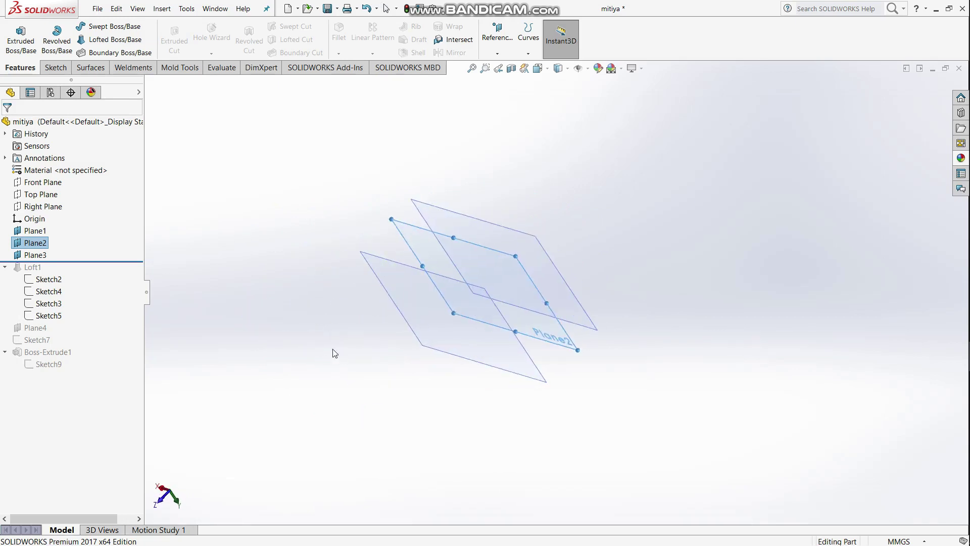
Show the Front Plane too, then roll forward past Loft1 to restore the lofted body
{"action": "right_click", "coordinate": [42, 182]}
{"action": "left_click", "coordinate": [66, 165]}
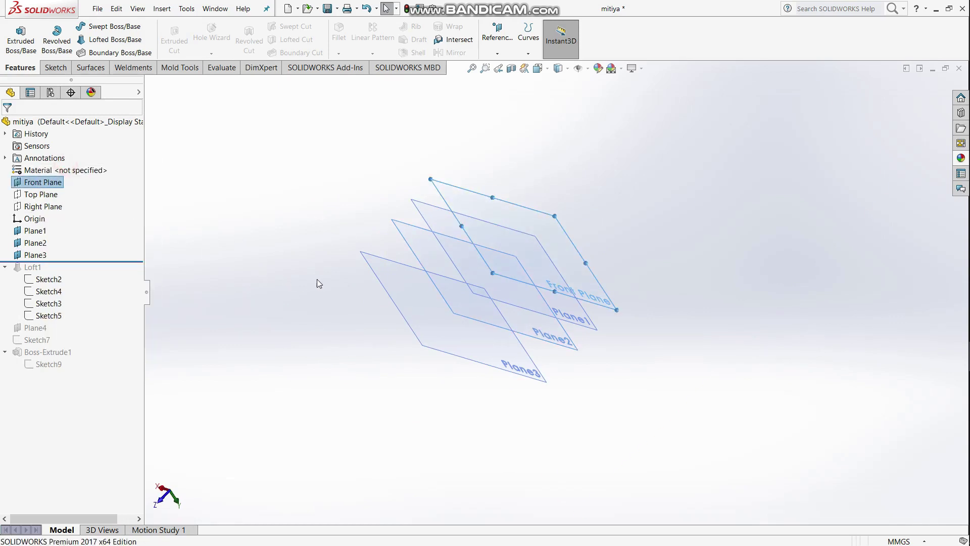
{"action": "mouse_move", "coordinate": [319, 240]}
{"action": "middle_mouse_down"}
{"action": "mouse_move", "coordinate": [294, 201]}
{"action": "mouse_move", "coordinate": [361, 271]}
{"action": "mouse_move", "coordinate": [359, 247]}
{"action": "mouse_move", "coordinate": [310, 254]}
{"action": "mouse_move", "coordinate": [316, 226]}
{"action": "mouse_move", "coordinate": [311, 288]}
{"action": "middle_mouse_up"}
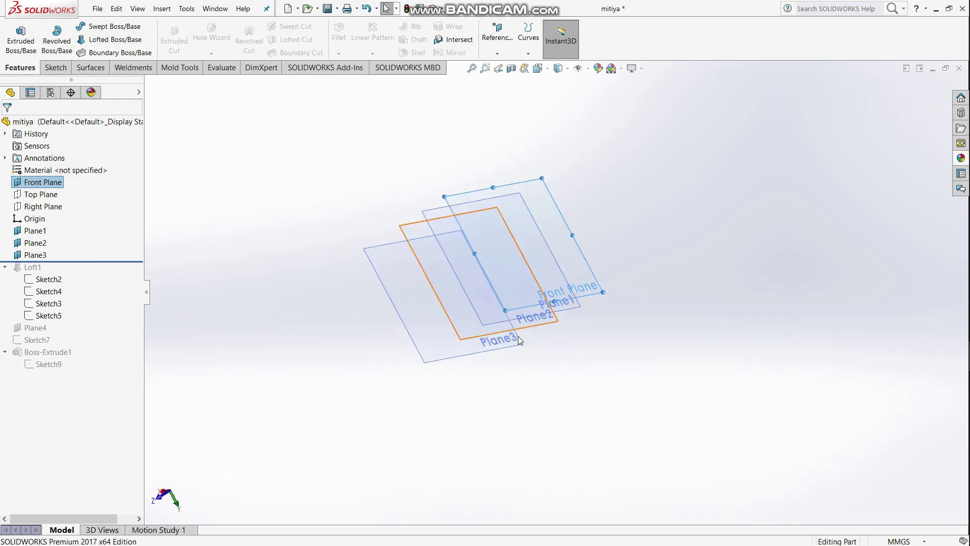
{"action": "left_click_drag", "start_coordinate": [54, 261], "coordinate": [6, 272]}
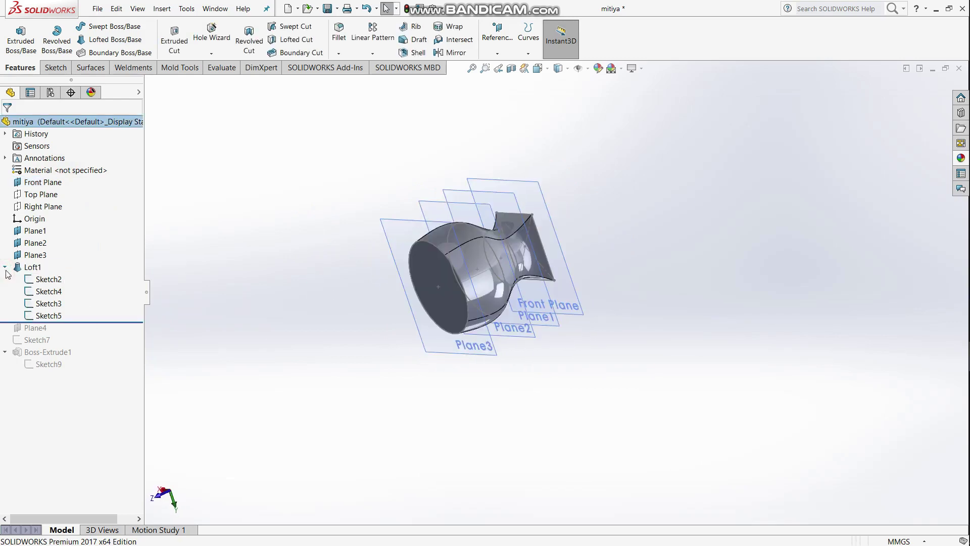
In Sketch2 viewed normal-to, move both 60 mm square dimensions closer, then exit and rebuild
{"action": "right_click", "coordinate": [42, 283]}
{"action": "key", "text": "Escape"}
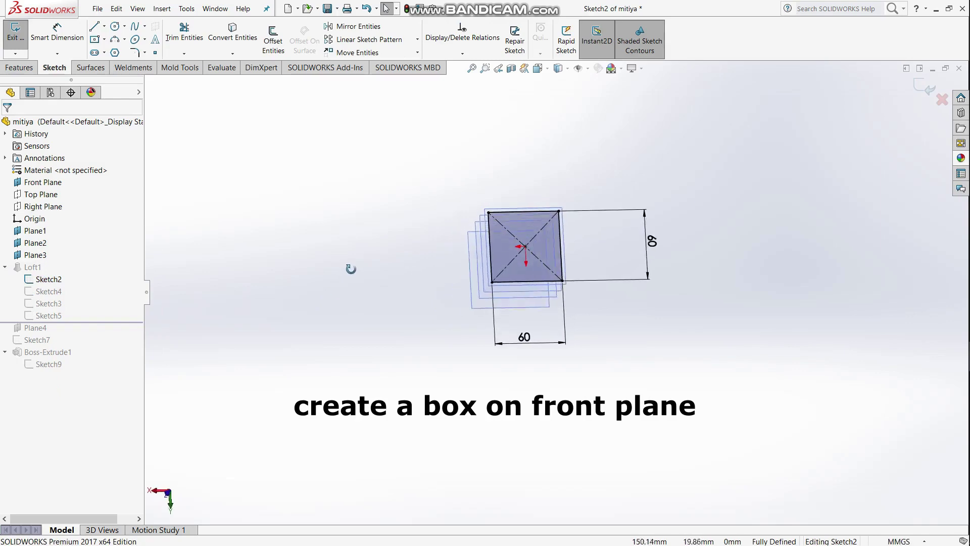
{"action": "key", "text": "space"}
{"action": "key", "text": "ctrl+8"}
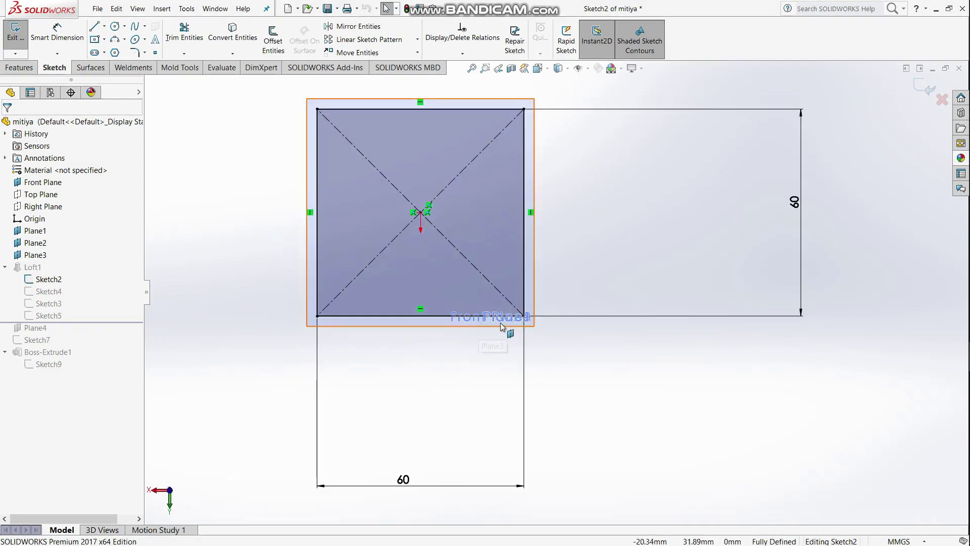
{"action": "mouse_move", "coordinate": [572, 301]}
{"action": "middle_mouse_down"}
{"action": "mouse_move", "coordinate": [474, 285]}
{"action": "mouse_move", "coordinate": [501, 315]}
{"action": "middle_mouse_up"}
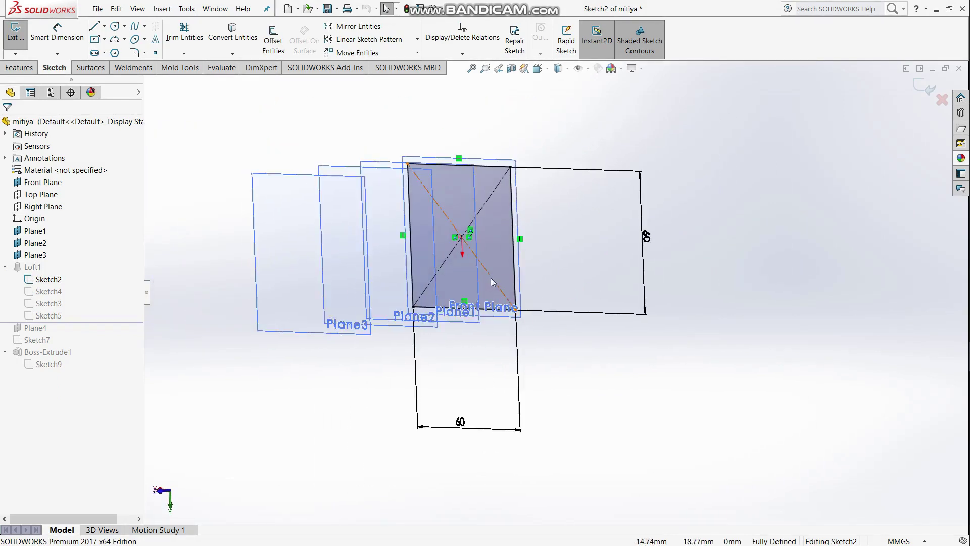
{"action": "left_click_drag", "start_coordinate": [645, 238], "coordinate": [611, 236]}
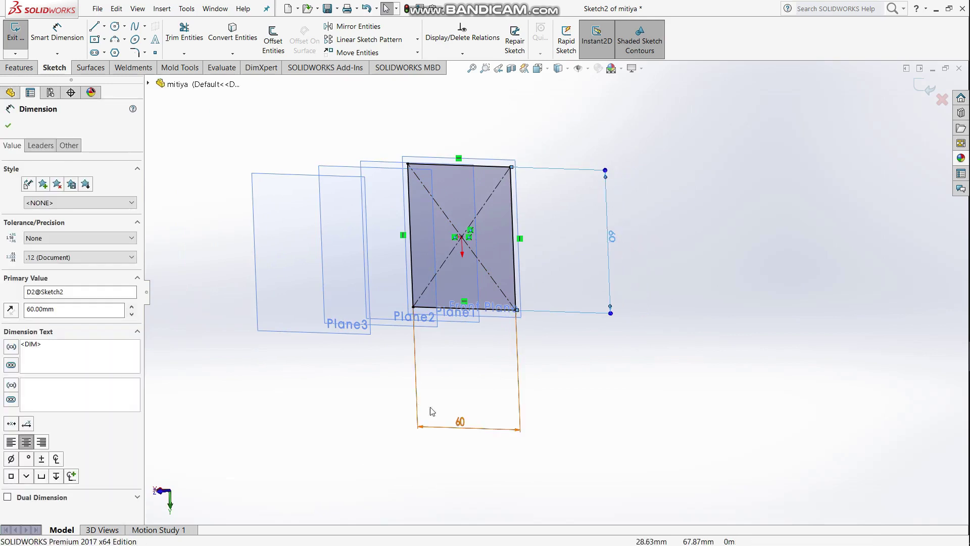
{"action": "left_click_drag", "start_coordinate": [459, 422], "coordinate": [456, 368]}
{"action": "left_click", "coordinate": [563, 371]}
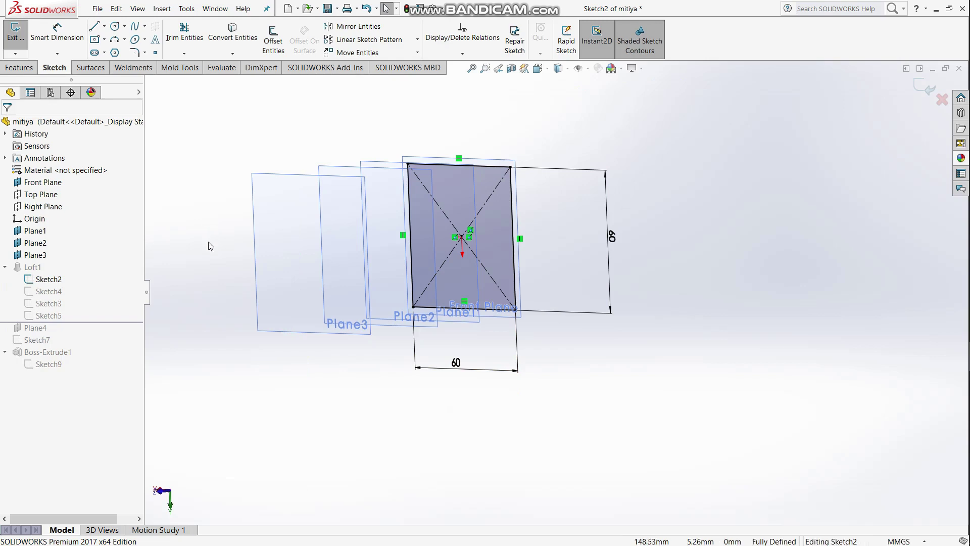
{"action": "key", "text": "ctrl+b"}
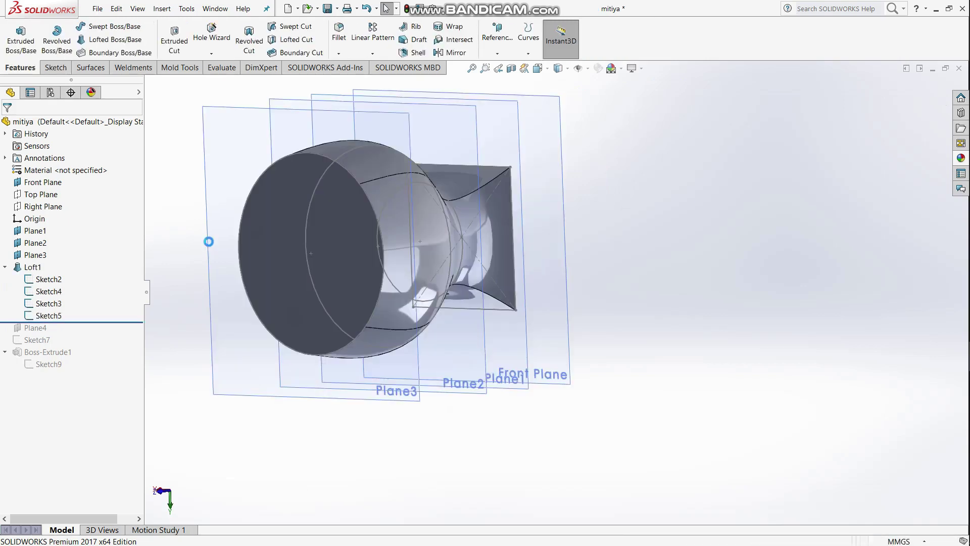
{"action": "right_click", "coordinate": [49, 293]}
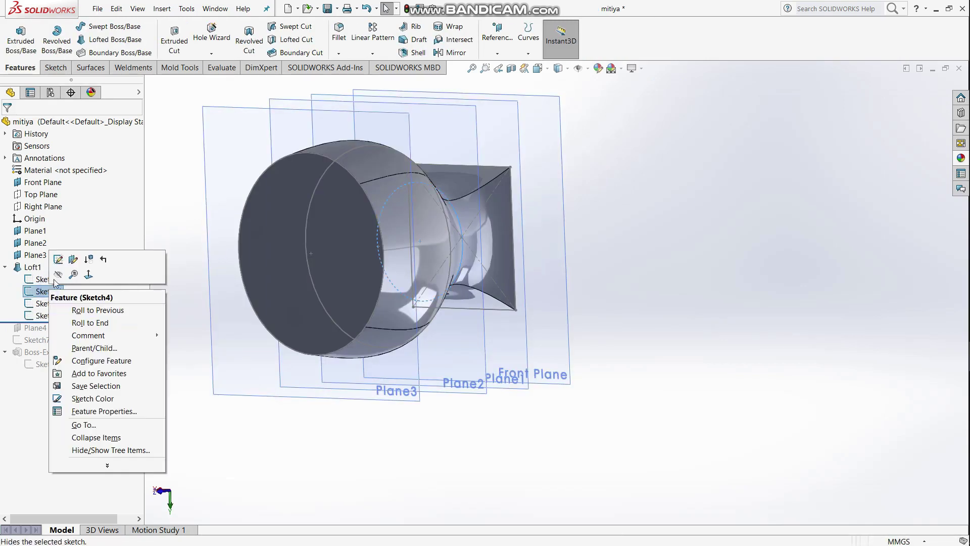
{"action": "left_click", "coordinate": [60, 261]}
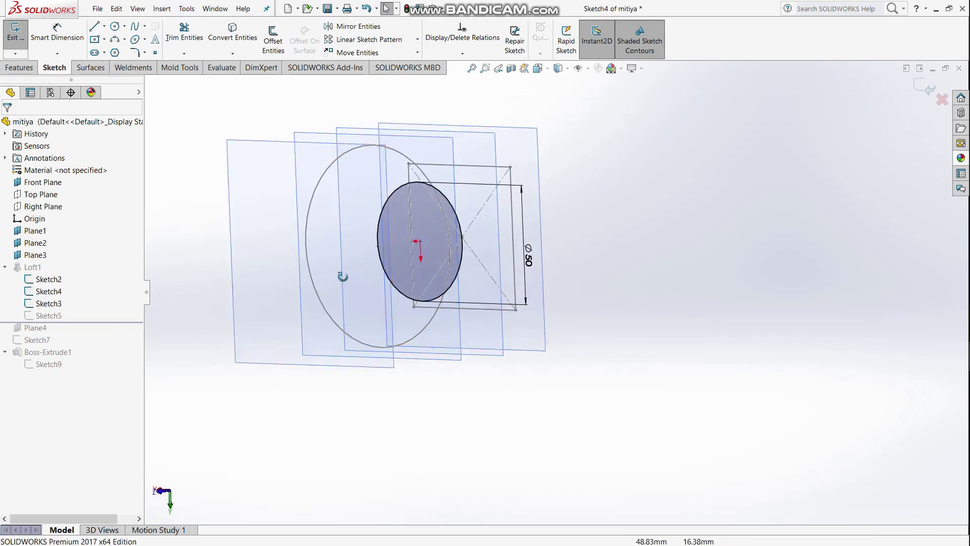
{"action": "mouse_move", "coordinate": [340, 278]}
{"action": "middle_mouse_down"}
{"action": "mouse_move", "coordinate": [329, 276]}
{"action": "mouse_move", "coordinate": [451, 282]}
{"action": "middle_mouse_up"}
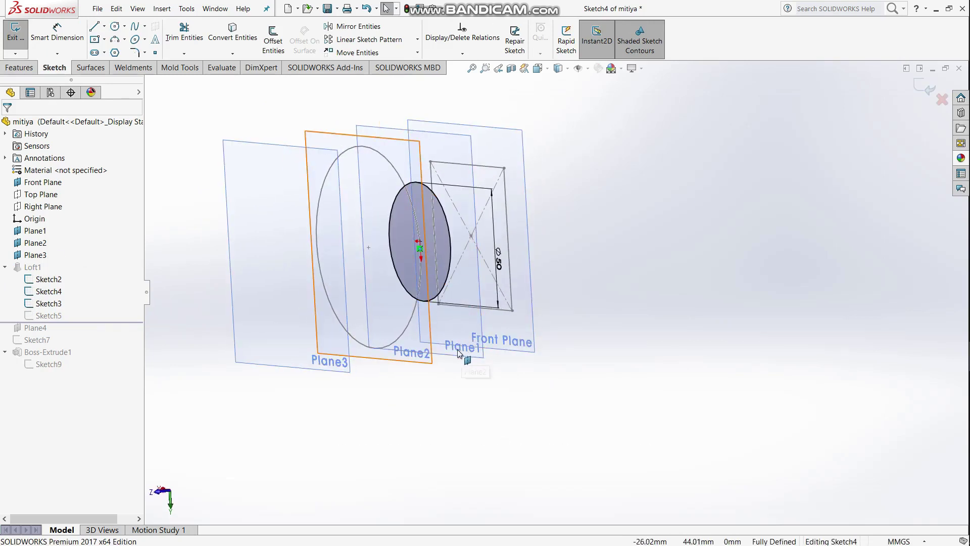
{"action": "middle_click_drag", "start_coordinate": [431, 246], "coordinate": [571, 242]}
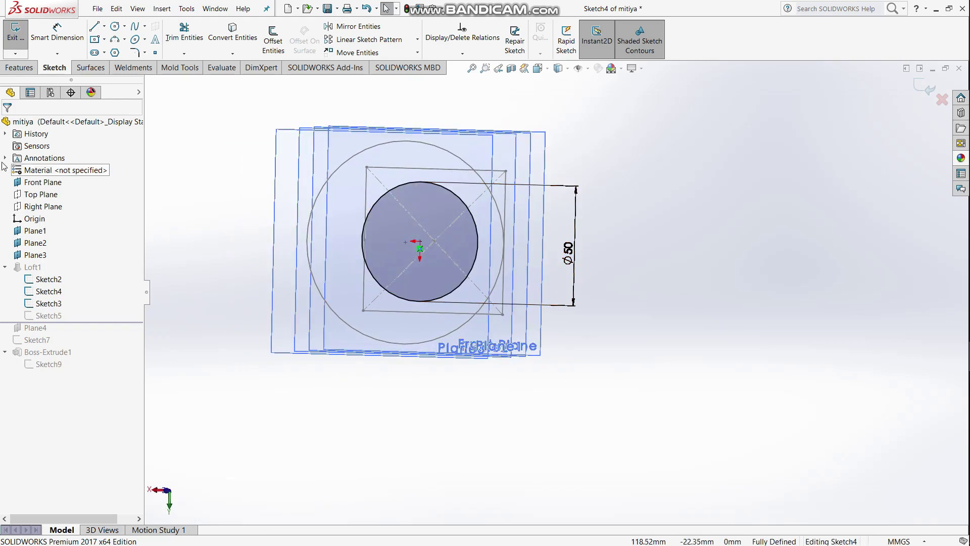
{"action": "key", "text": "ctrl+b"}
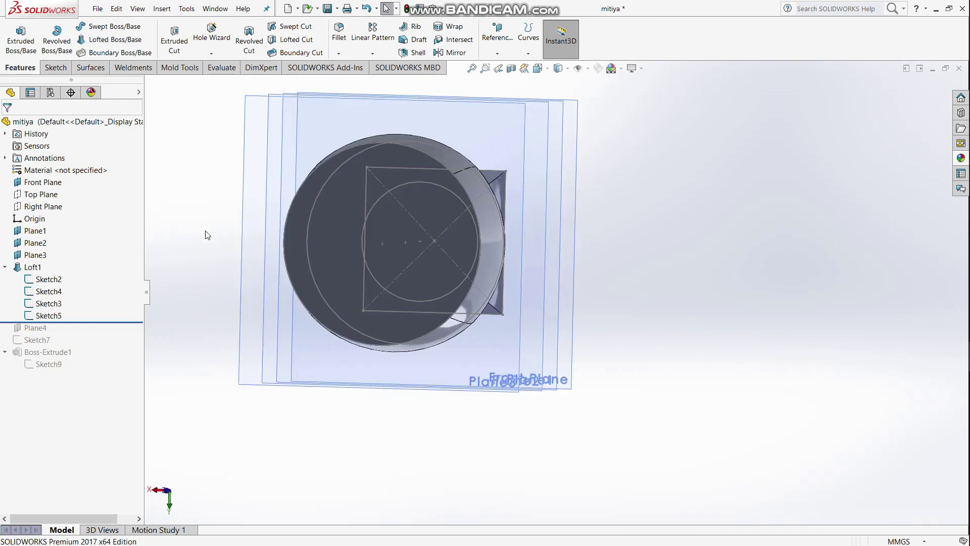
{"action": "right_click", "coordinate": [49, 318]}
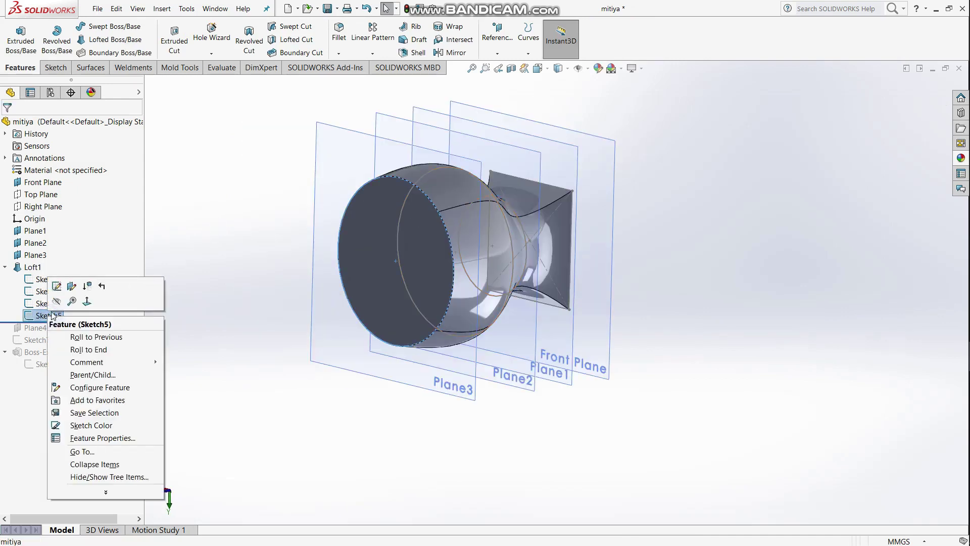
{"action": "left_click", "coordinate": [49, 316]}
{"action": "right_click", "coordinate": [56, 318]}
{"action": "left_click", "coordinate": [61, 303]}
{"action": "right_click", "coordinate": [59, 320]}
{"action": "left_click", "coordinate": [69, 284]}
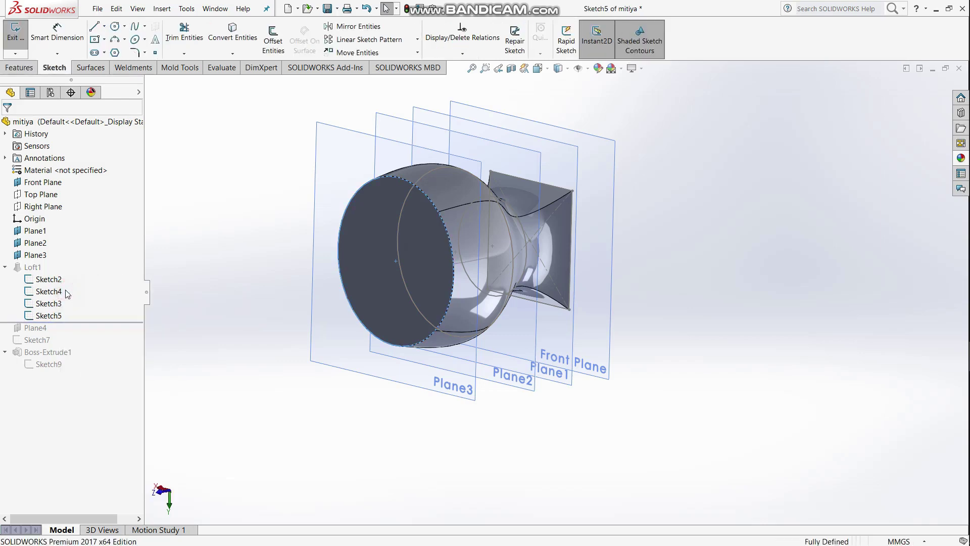
{"action": "mouse_move", "coordinate": [221, 266]}
{"action": "middle_mouse_down"}
{"action": "mouse_move", "coordinate": [374, 242]}
{"action": "mouse_move", "coordinate": [384, 261]}
{"action": "mouse_move", "coordinate": [365, 336]}
{"action": "middle_mouse_up"}
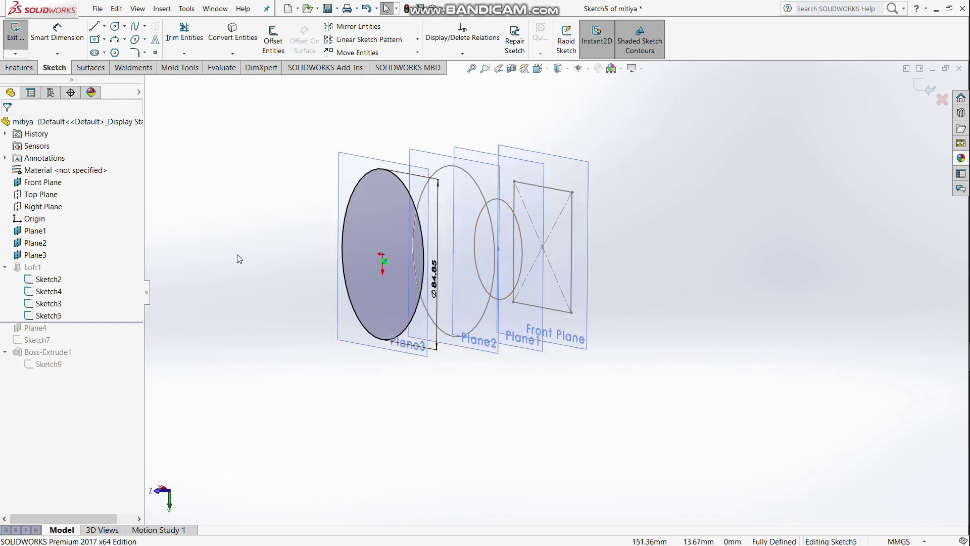
{"action": "key", "text": "ctrl+b"}
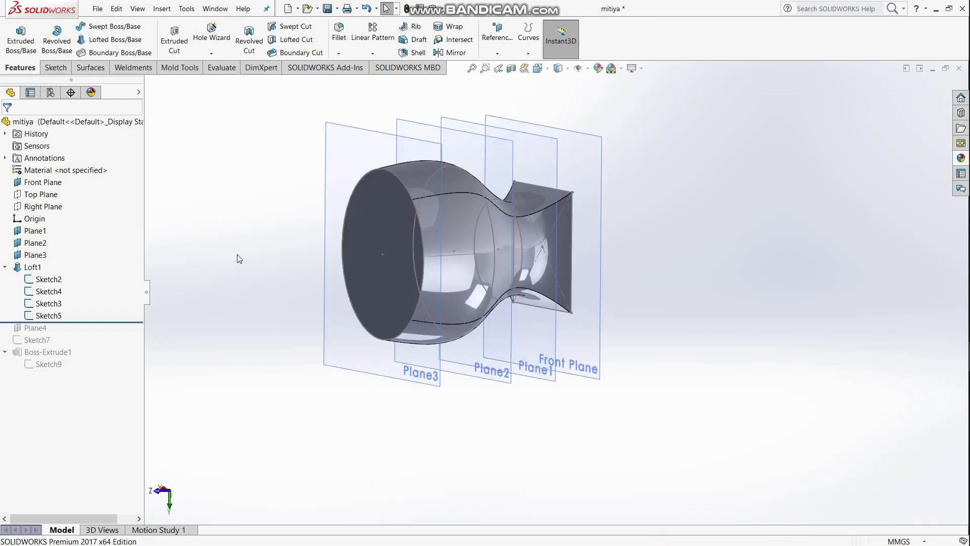
{"action": "right_click", "coordinate": [57, 305]}
{"action": "left_click", "coordinate": [62, 274]}
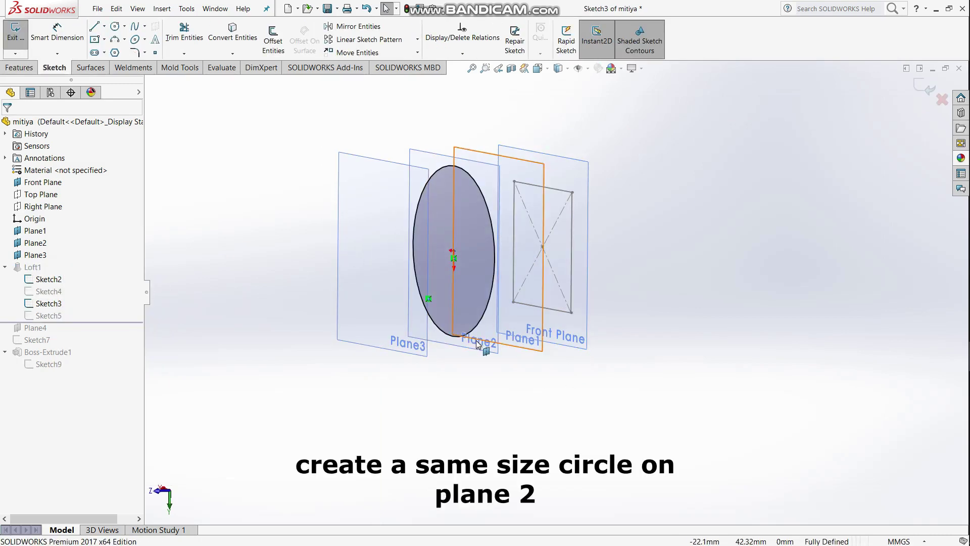
{"action": "middle_click_drag", "start_coordinate": [301, 212], "coordinate": [354, 218]}
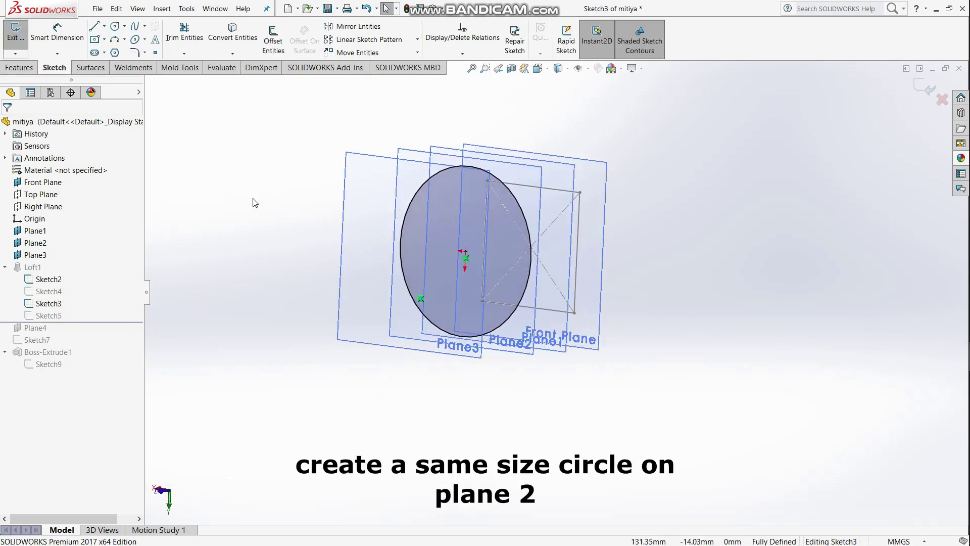
{"action": "key", "text": "ctrl+b"}
{"action": "mouse_move", "coordinate": [249, 269]}
{"action": "middle_mouse_down"}
{"action": "mouse_move", "coordinate": [258, 256]}
{"action": "mouse_move", "coordinate": [251, 264]}
{"action": "middle_mouse_up"}
{"action": "left_click", "coordinate": [30, 267]}
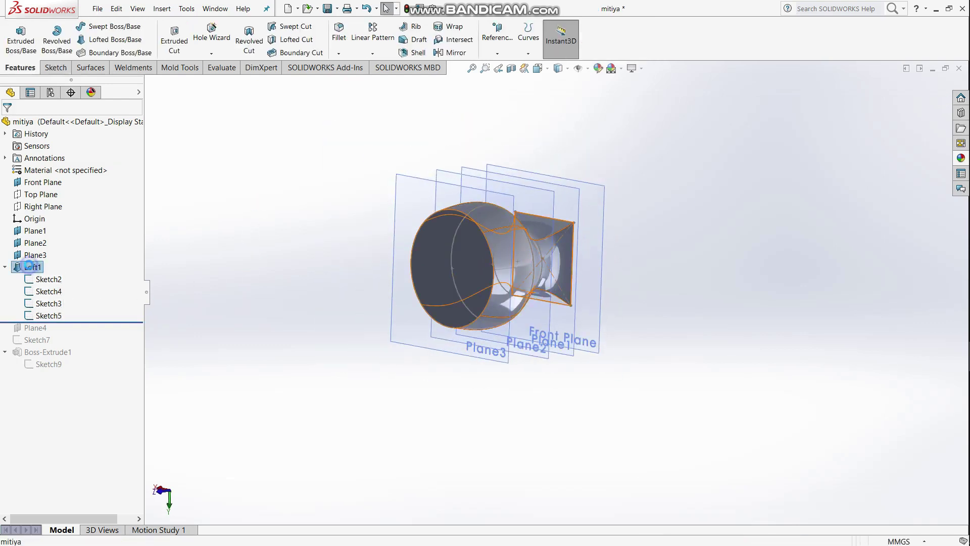
{"action": "right_click", "coordinate": [31, 267]}
{"action": "left_click", "coordinate": [46, 239]}
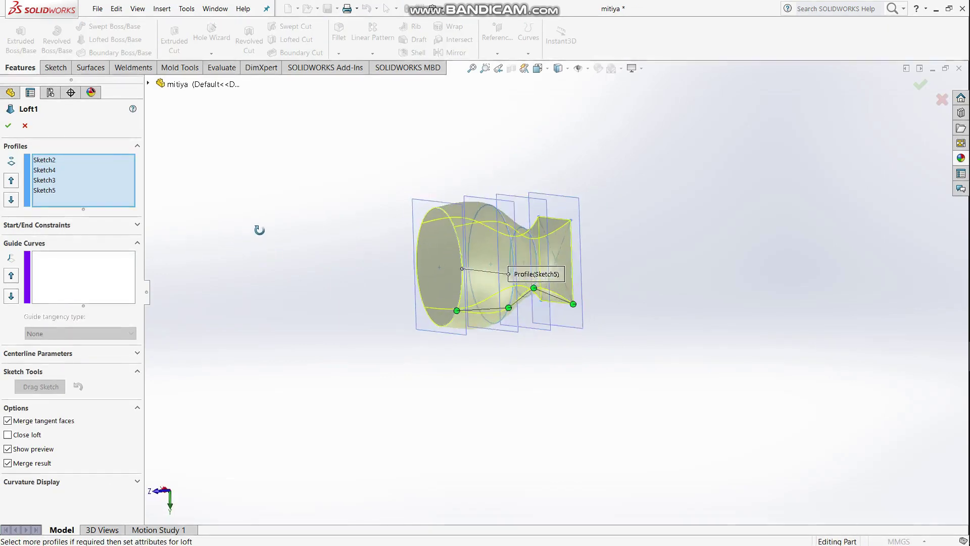
{"action": "middle_click_drag", "start_coordinate": [259, 230], "coordinate": [533, 280]}
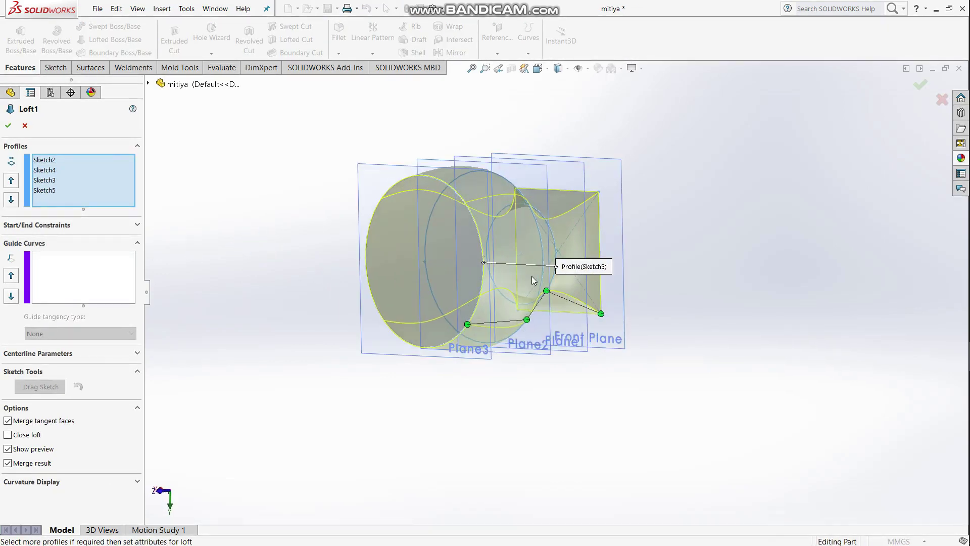
{"action": "left_click", "coordinate": [53, 160]}
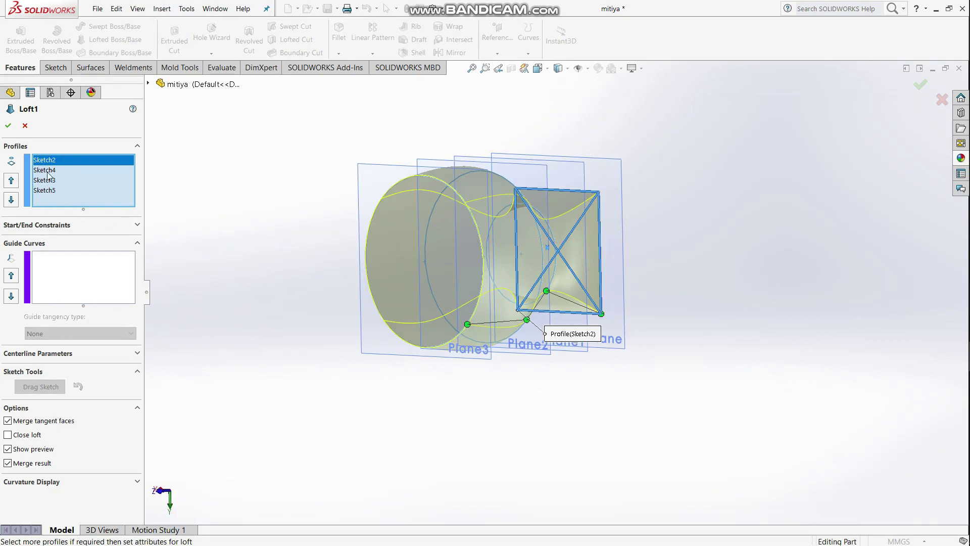
{"action": "left_click", "coordinate": [48, 172]}
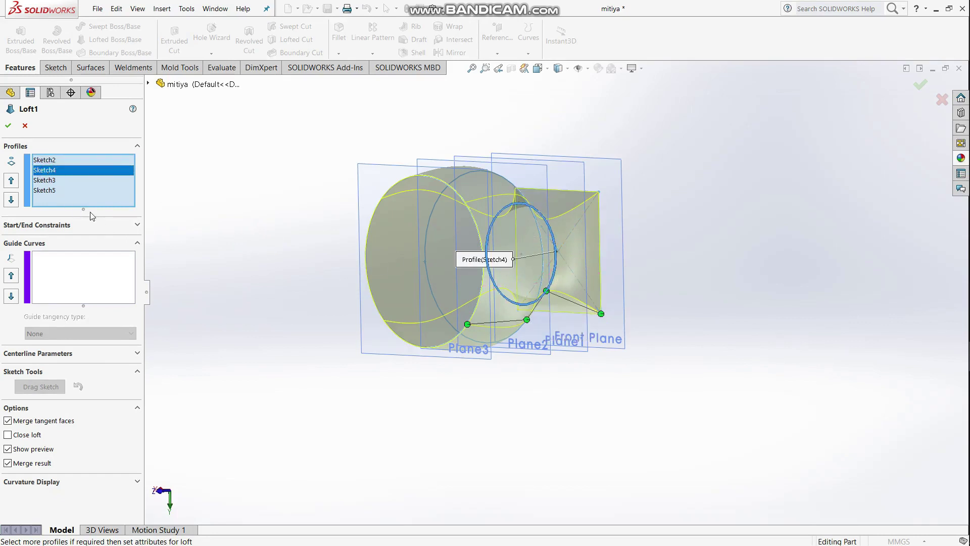
{"action": "left_click", "coordinate": [61, 181]}
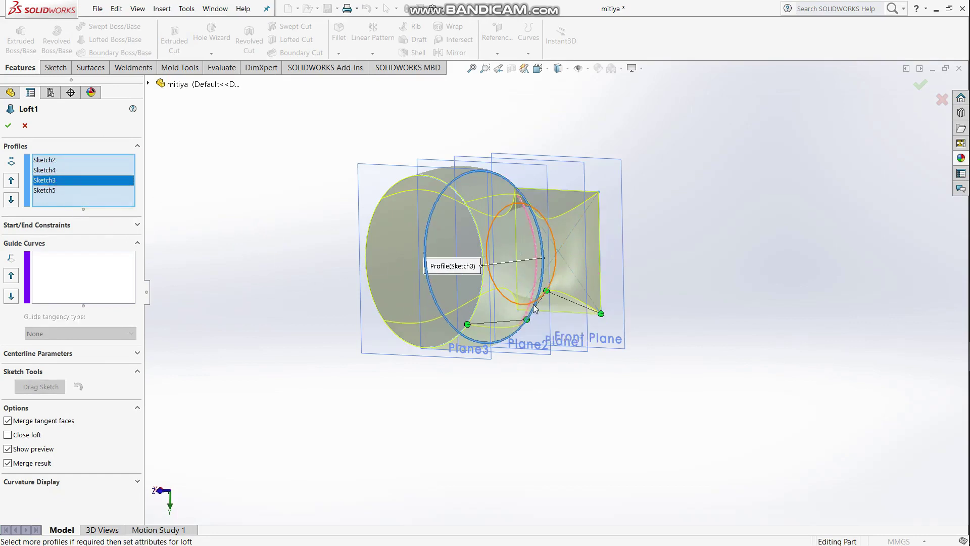
{"action": "left_click", "coordinate": [51, 191]}
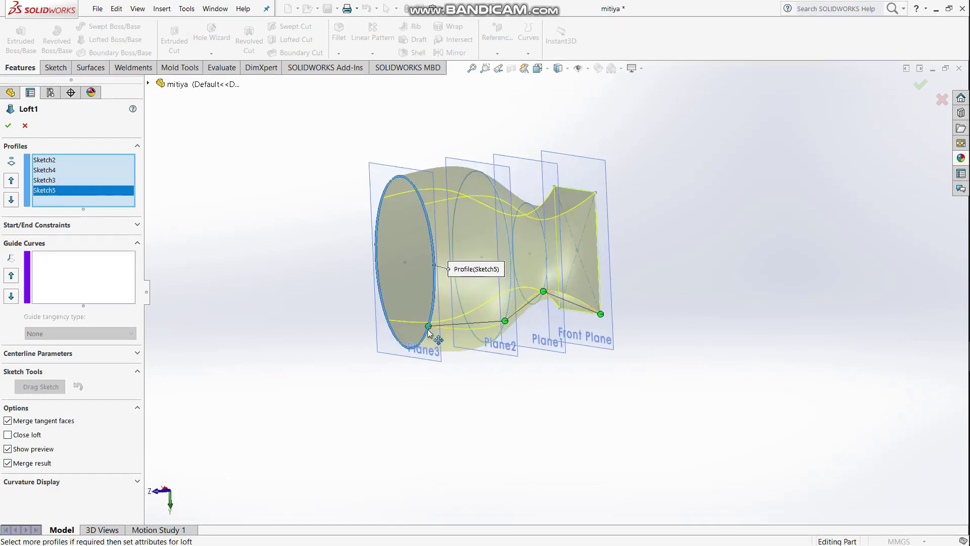
{"action": "mouse_move", "coordinate": [565, 401]}
{"action": "middle_mouse_down"}
{"action": "mouse_move", "coordinate": [568, 245]}
{"action": "mouse_move", "coordinate": [584, 187]}
{"action": "mouse_move", "coordinate": [537, 385]}
{"action": "mouse_move", "coordinate": [604, 433]}
{"action": "mouse_move", "coordinate": [613, 398]}
{"action": "mouse_move", "coordinate": [509, 394]}
{"action": "mouse_move", "coordinate": [591, 417]}
{"action": "mouse_move", "coordinate": [567, 433]}
{"action": "mouse_move", "coordinate": [448, 420]}
{"action": "mouse_move", "coordinate": [362, 363]}
{"action": "middle_mouse_up"}
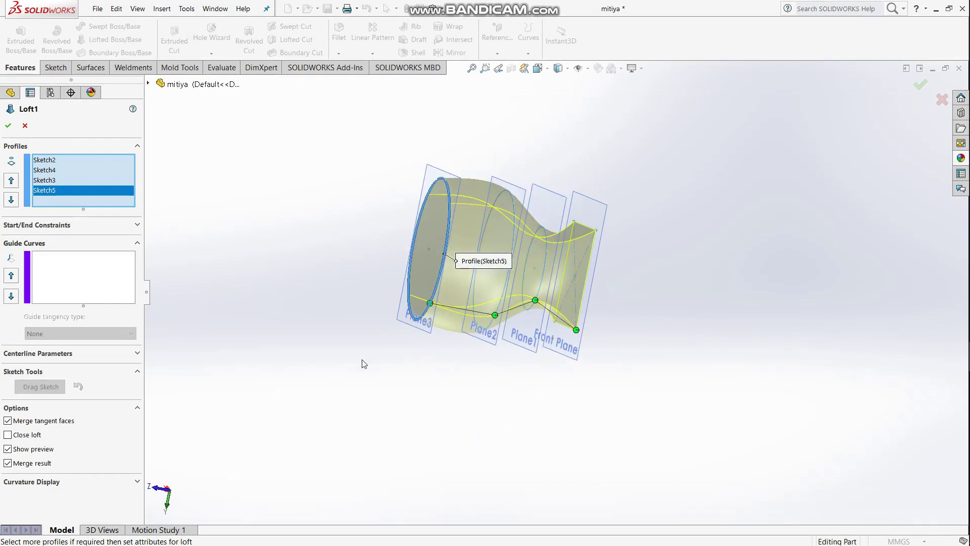
{"action": "left_click", "coordinate": [8, 126]}
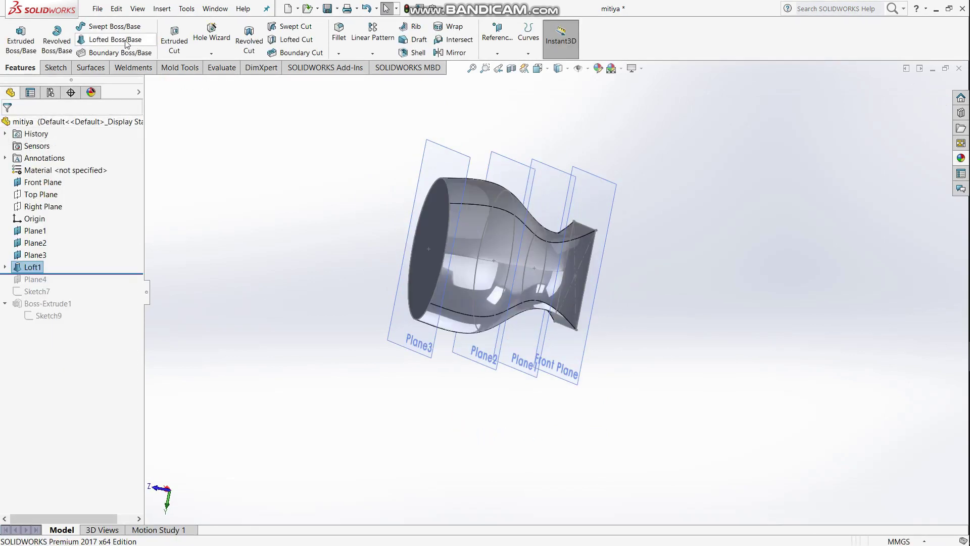
Hide Plane2, Plane3 and Plane1 from the model view
{"action": "mouse_move", "coordinate": [401, 286]}
{"action": "middle_mouse_down"}
{"action": "mouse_move", "coordinate": [613, 256]}
{"action": "mouse_move", "coordinate": [657, 268]}
{"action": "mouse_move", "coordinate": [648, 288]}
{"action": "middle_mouse_up"}
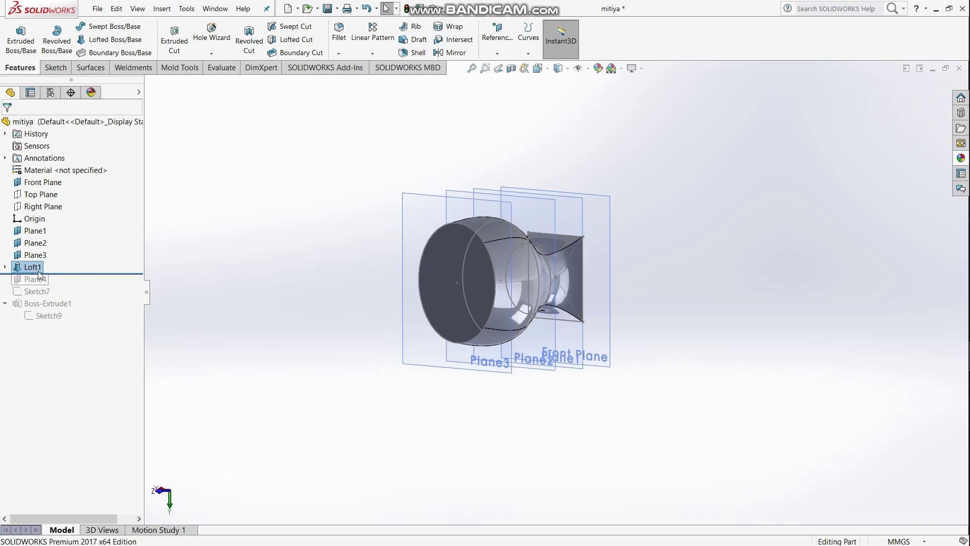
{"action": "right_click", "coordinate": [31, 244]}
{"action": "key", "text": "Escape"}
{"action": "right_click", "coordinate": [30, 245]}
{"action": "key", "text": "Escape"}
{"action": "right_click", "coordinate": [35, 231]}
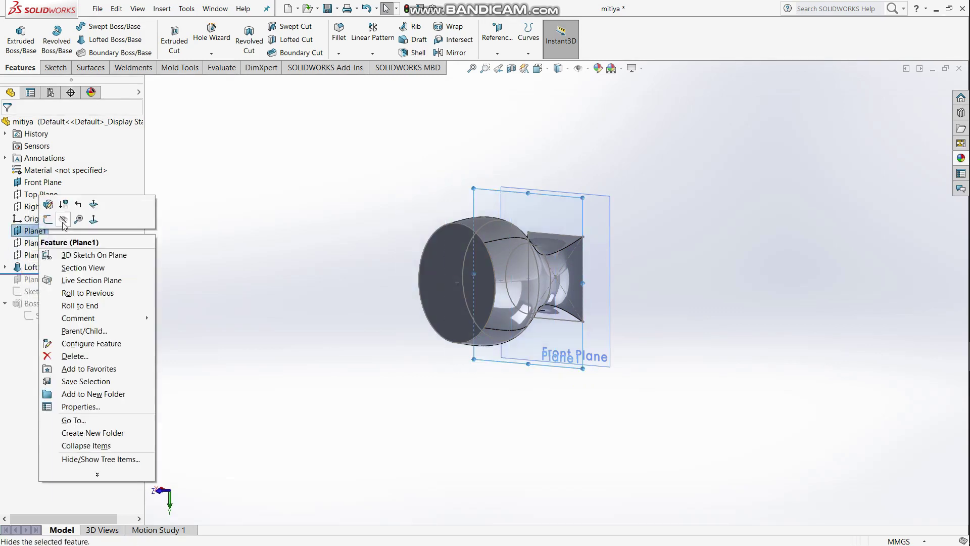
{"action": "left_click", "coordinate": [63, 221]}
Roll the model forward to include Plane4 and Sketch7
{"action": "right_click", "coordinate": [60, 182]}
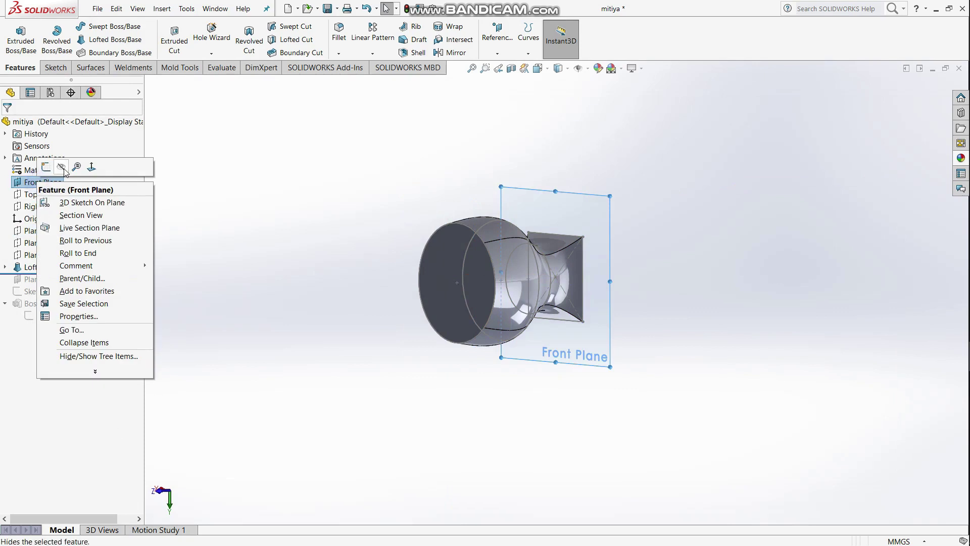
{"action": "left_click", "coordinate": [193, 236]}
{"action": "middle_click_drag", "start_coordinate": [207, 296], "coordinate": [188, 300]}
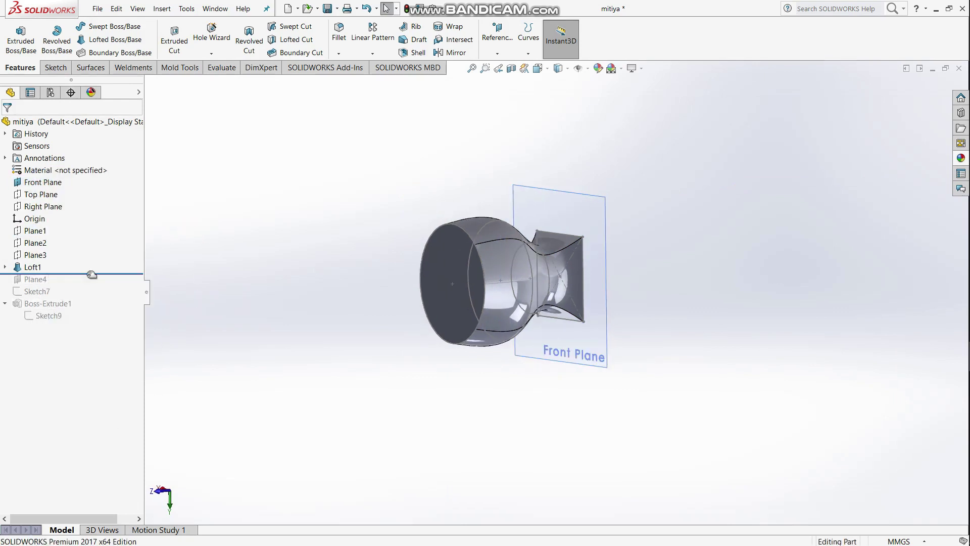
{"action": "mouse_move", "coordinate": [92, 274]}
{"action": "left_mouse_down"}
{"action": "mouse_move", "coordinate": [58, 321]}
{"action": "mouse_move", "coordinate": [98, 307]}
{"action": "left_mouse_up"}
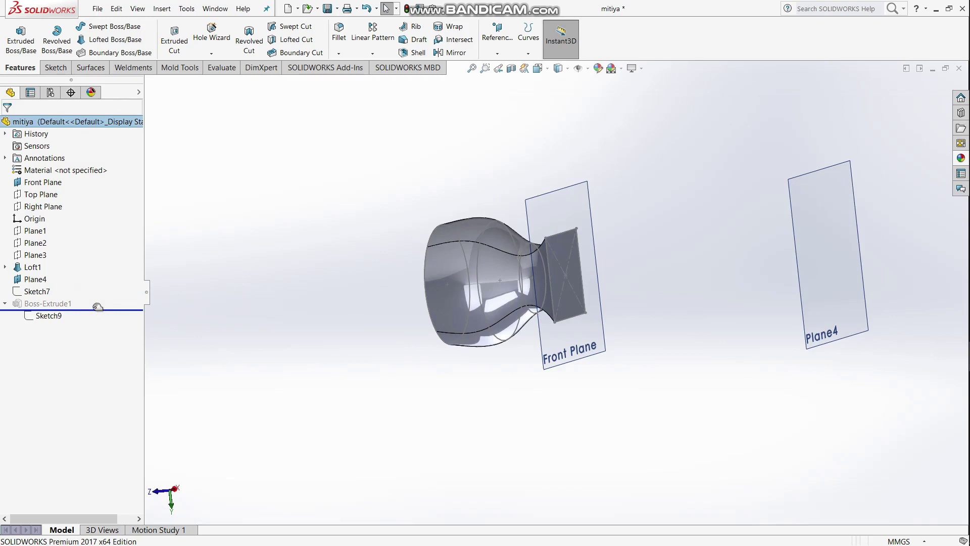
Roll to the end without unabsorbing Sketch9, restoring the claw, and open Sketch9 for editing
{"action": "left_click_drag", "start_coordinate": [98, 307], "coordinate": [98, 308]}
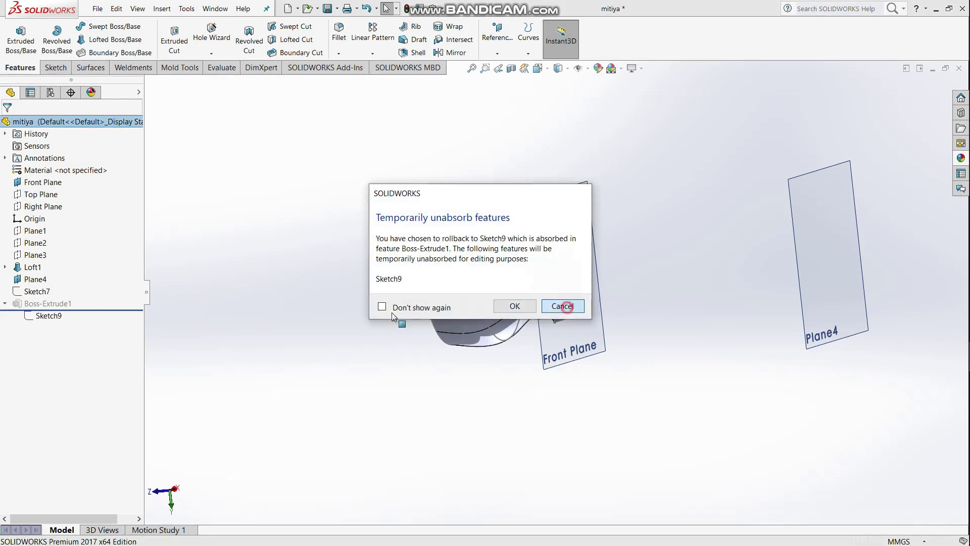
{"action": "left_click", "coordinate": [558, 306]}
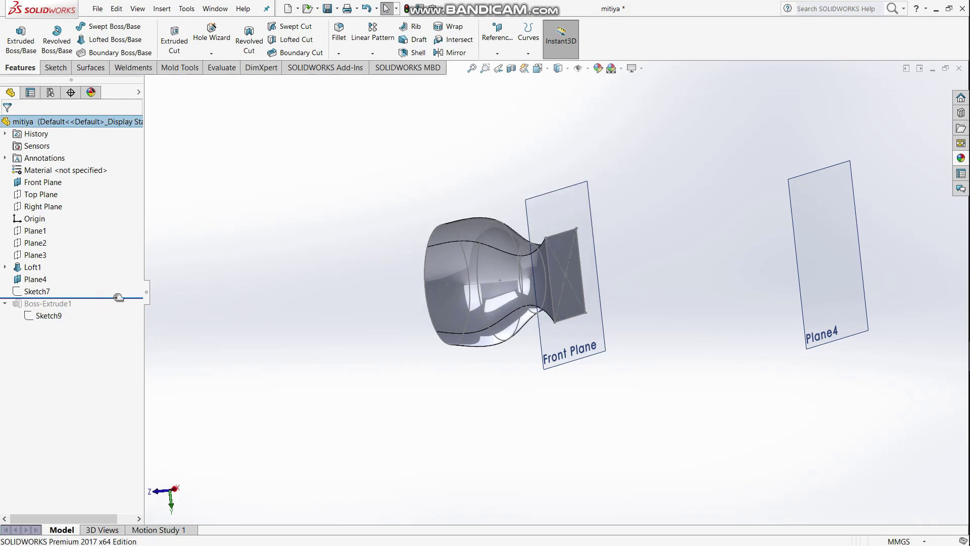
{"action": "left_click_drag", "start_coordinate": [115, 298], "coordinate": [122, 319]}
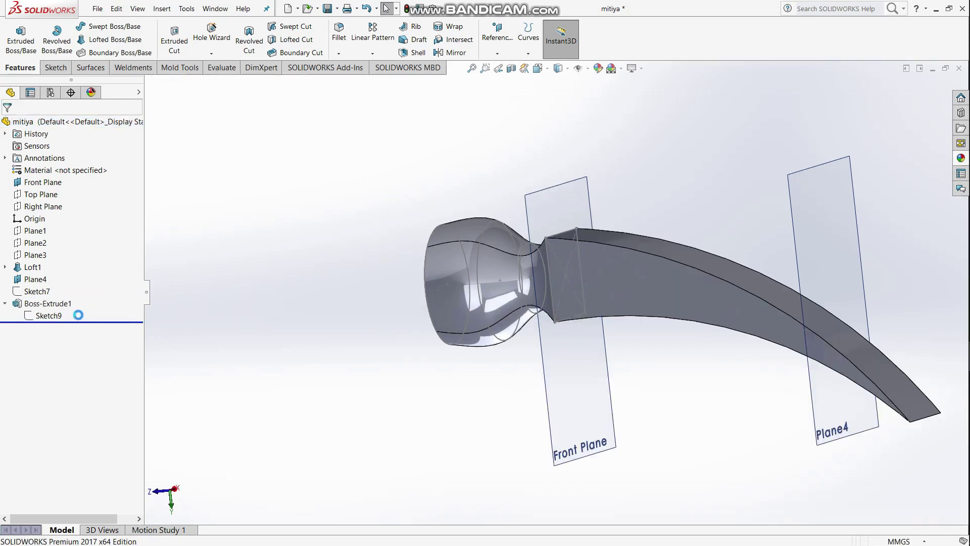
{"action": "right_click", "coordinate": [34, 316]}
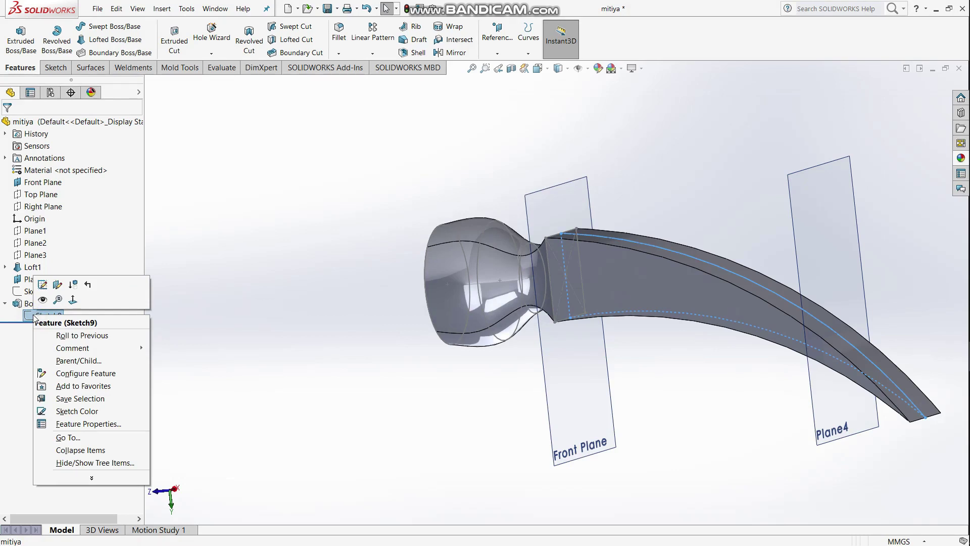
{"action": "left_click", "coordinate": [43, 289]}
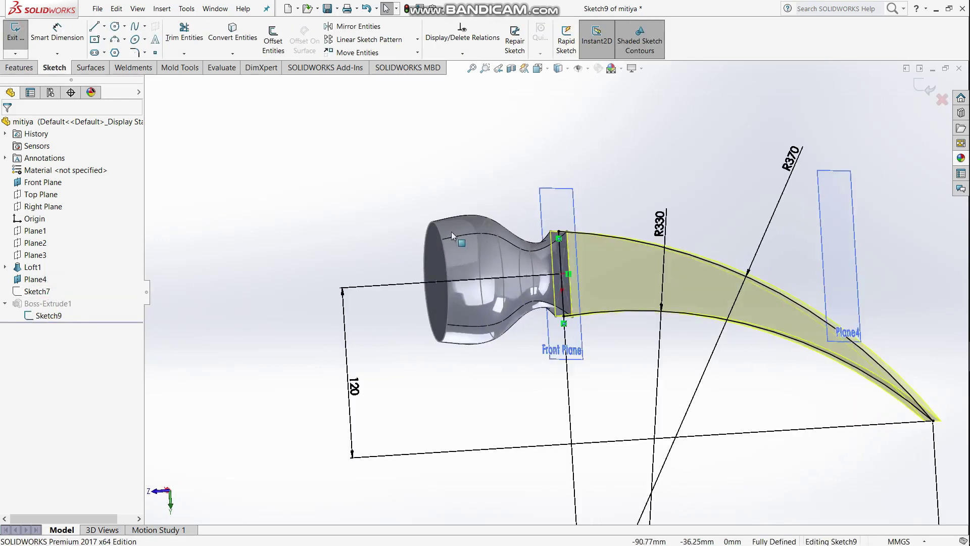
Orbit around the claw sketch to inspect it from angled and end-on views
{"action": "key", "text": "space"}
{"action": "left_click", "coordinate": [607, 245]}
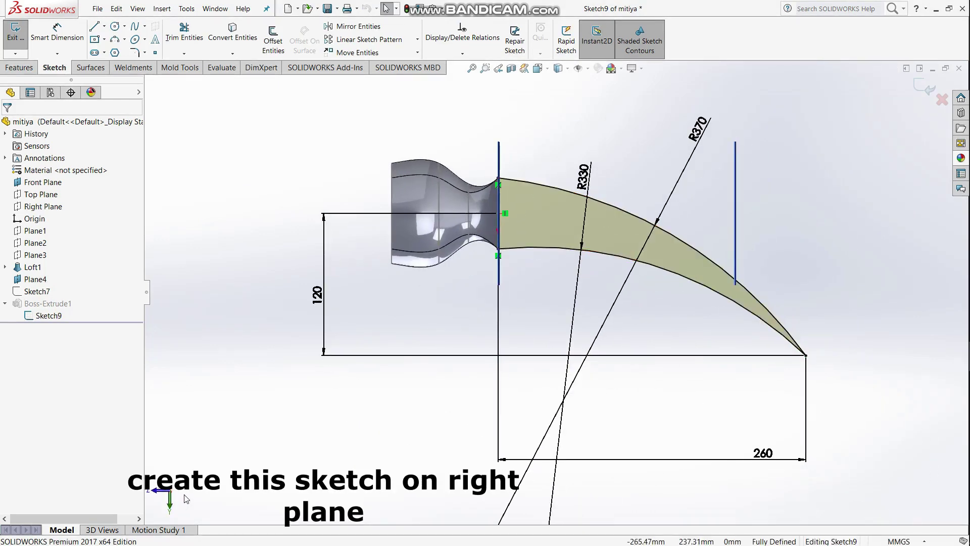
{"action": "middle_click_drag", "start_coordinate": [228, 458], "coordinate": [2, 232]}
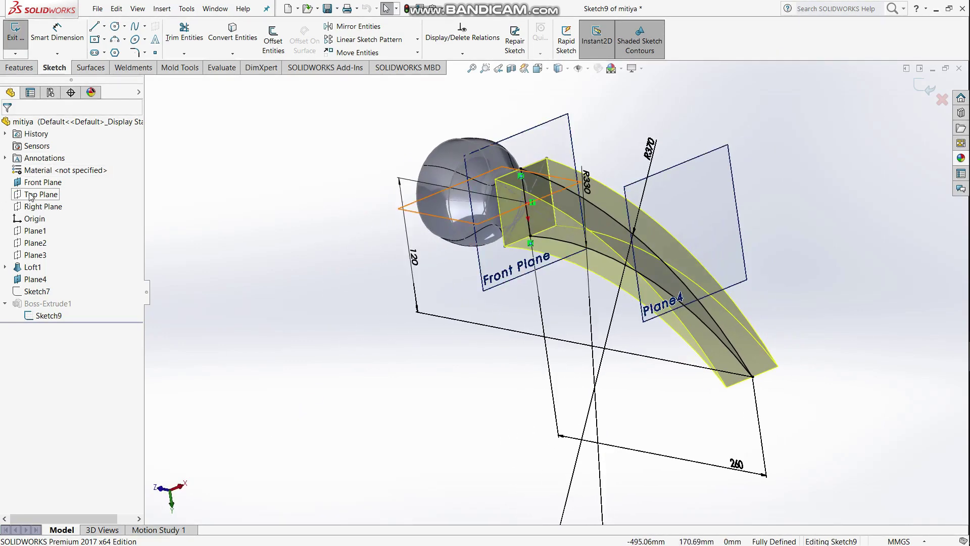
{"action": "left_click", "coordinate": [33, 208]}
{"action": "mouse_move", "coordinate": [320, 207]}
{"action": "middle_mouse_down"}
{"action": "mouse_move", "coordinate": [488, 186]}
{"action": "mouse_move", "coordinate": [361, 211]}
{"action": "middle_mouse_up"}
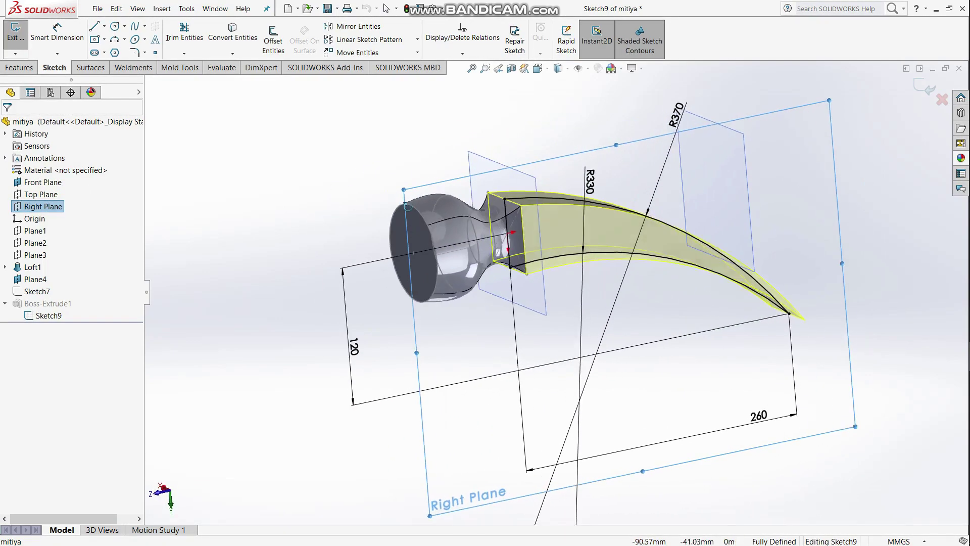
{"action": "middle_click_drag", "start_coordinate": [361, 211], "coordinate": [373, 151]}
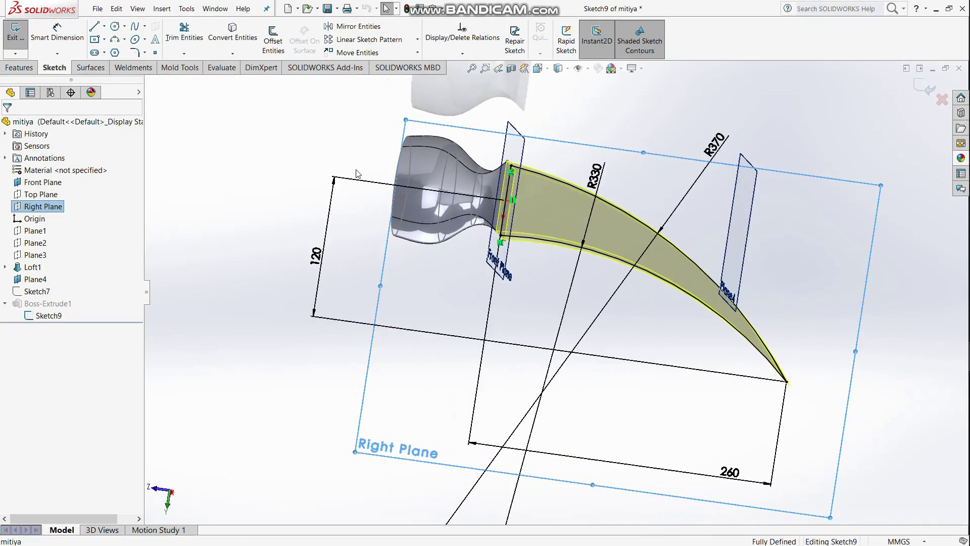
{"action": "left_click", "coordinate": [270, 186]}
From the Front view, shift the R370 dimension text along its leader and close Sketch9
{"action": "key", "text": "space"}
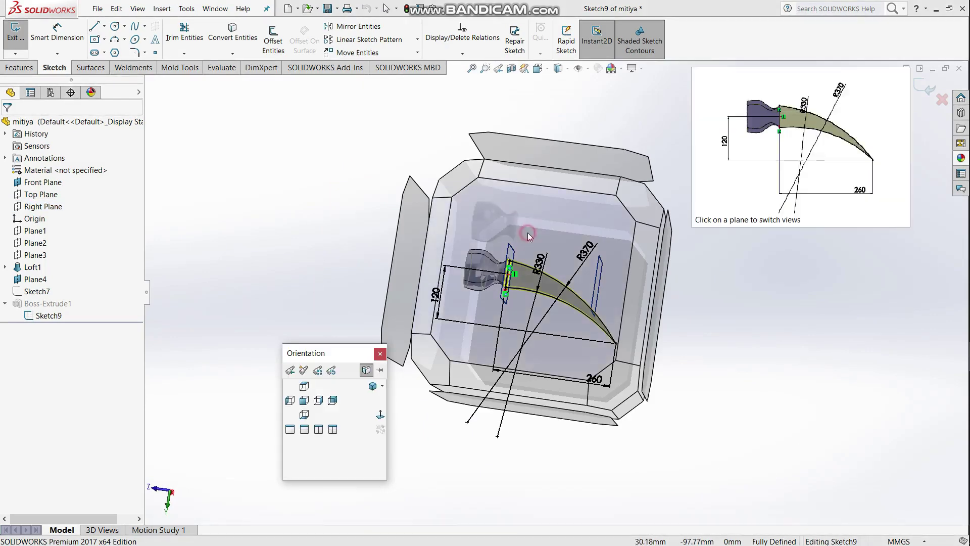
{"action": "left_click", "coordinate": [528, 232]}
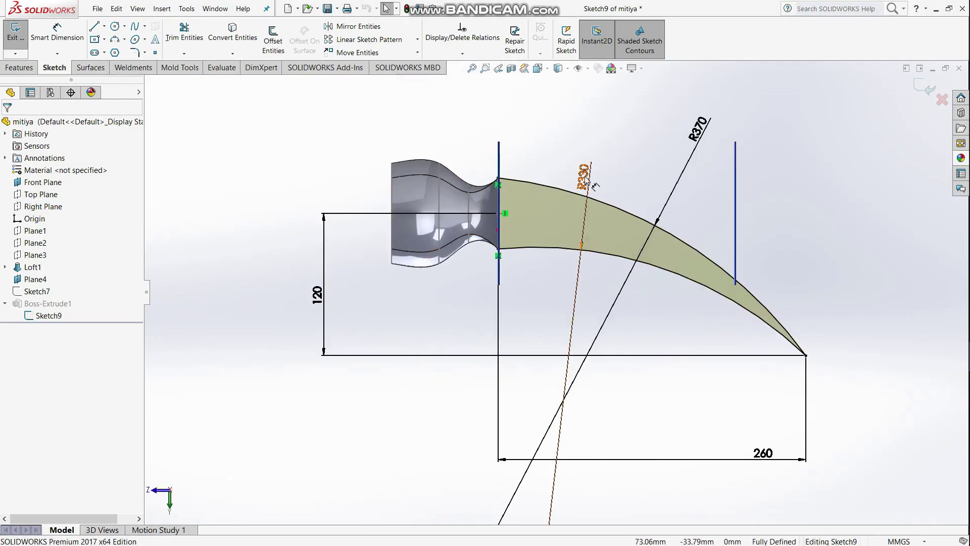
{"action": "scroll", "coordinate": [621, 278], "scroll_direction": "up", "scroll_amount": 3}
{"action": "scroll", "coordinate": [552, 443], "scroll_direction": "up", "scroll_amount": 1}
{"action": "scroll", "coordinate": [552, 443], "scroll_direction": "up", "scroll_amount": 2}
{"action": "scroll", "coordinate": [605, 340], "scroll_direction": "down", "scroll_amount": 3}
{"action": "scroll", "coordinate": [605, 339], "scroll_direction": "down", "scroll_amount": 1}
{"action": "scroll", "coordinate": [604, 339], "scroll_direction": "down", "scroll_amount": 1}
{"action": "scroll", "coordinate": [552, 320], "scroll_direction": "down", "scroll_amount": 1}
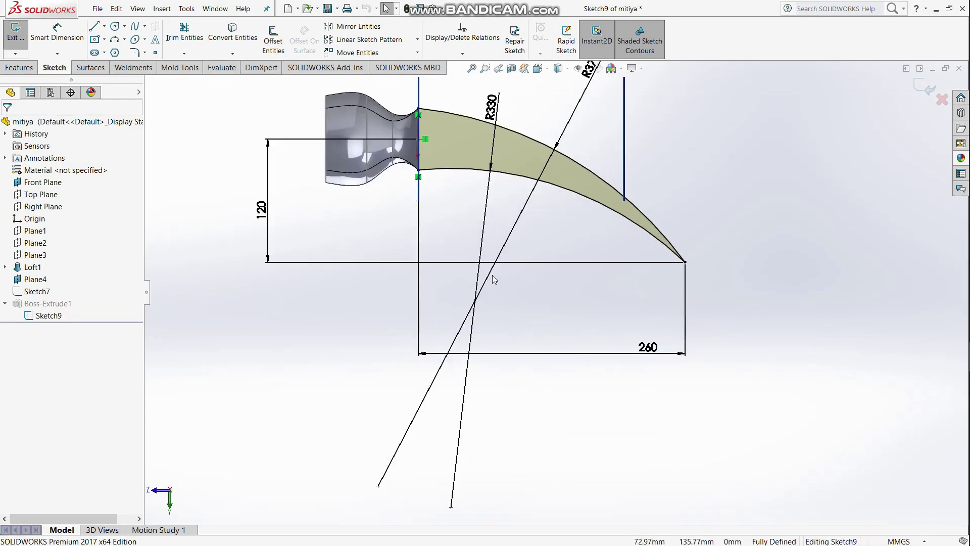
{"action": "scroll", "coordinate": [576, 108], "scroll_direction": "up", "scroll_amount": 1}
{"action": "left_click_drag", "start_coordinate": [576, 108], "coordinate": [563, 140]}
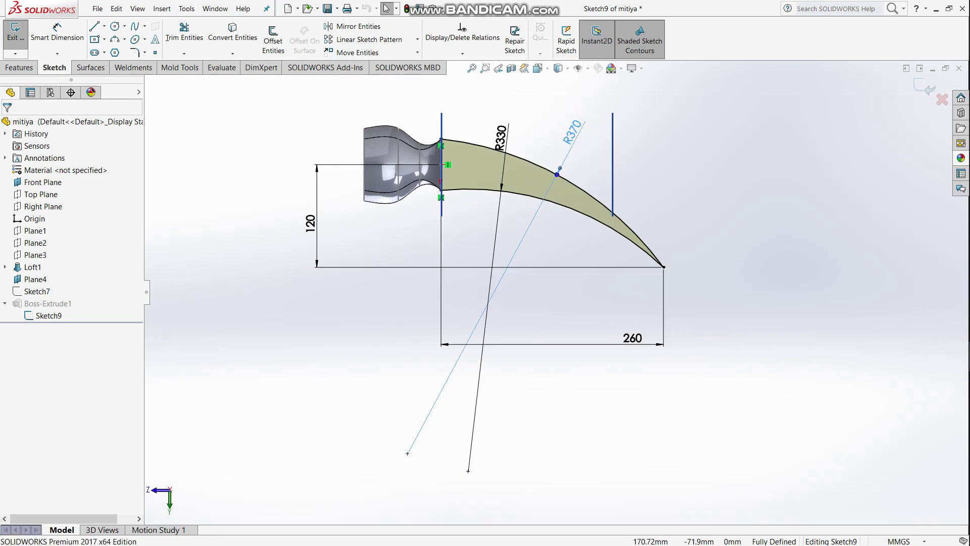
{"action": "left_click", "coordinate": [692, 174]}
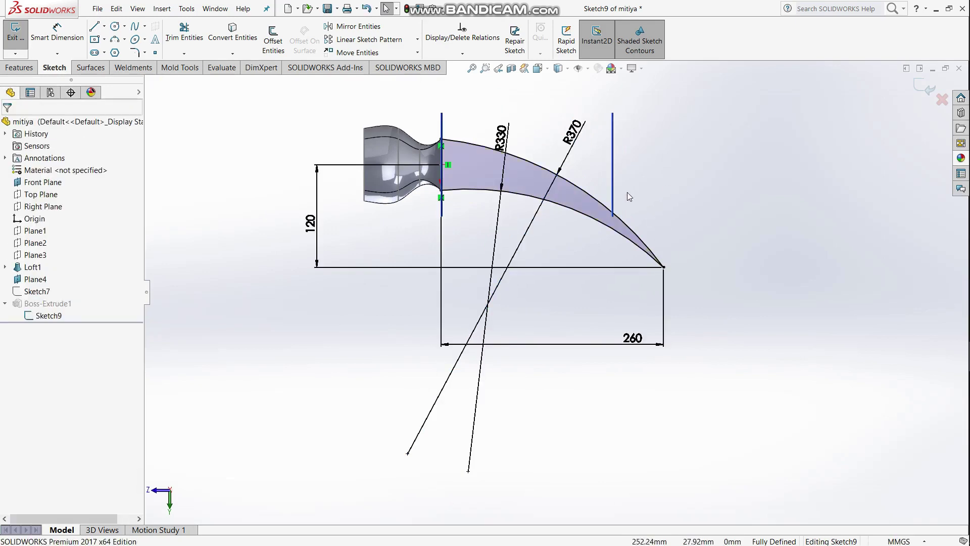
{"action": "right_click", "coordinate": [32, 278]}
{"action": "left_click", "coordinate": [33, 265]}
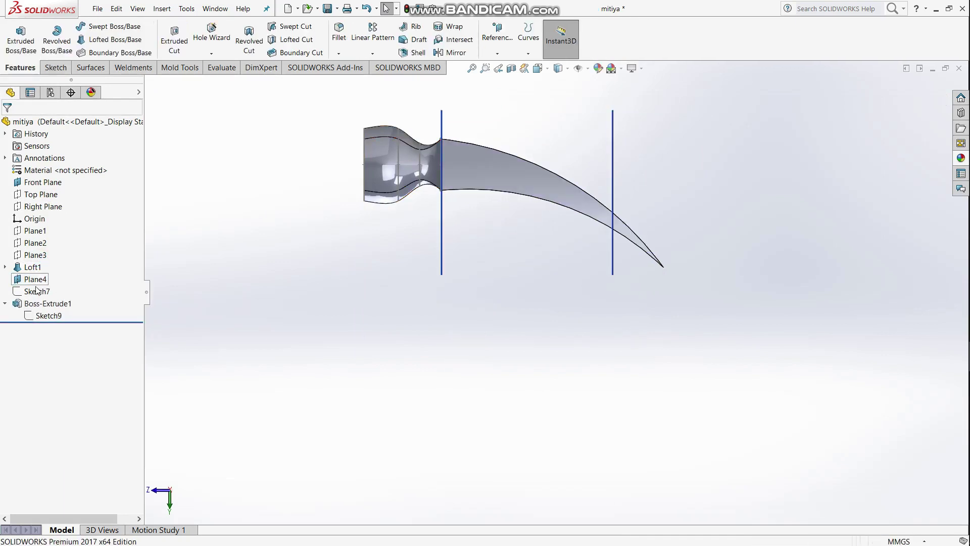
{"action": "right_click", "coordinate": [59, 317]}
{"action": "left_click", "coordinate": [66, 284]}
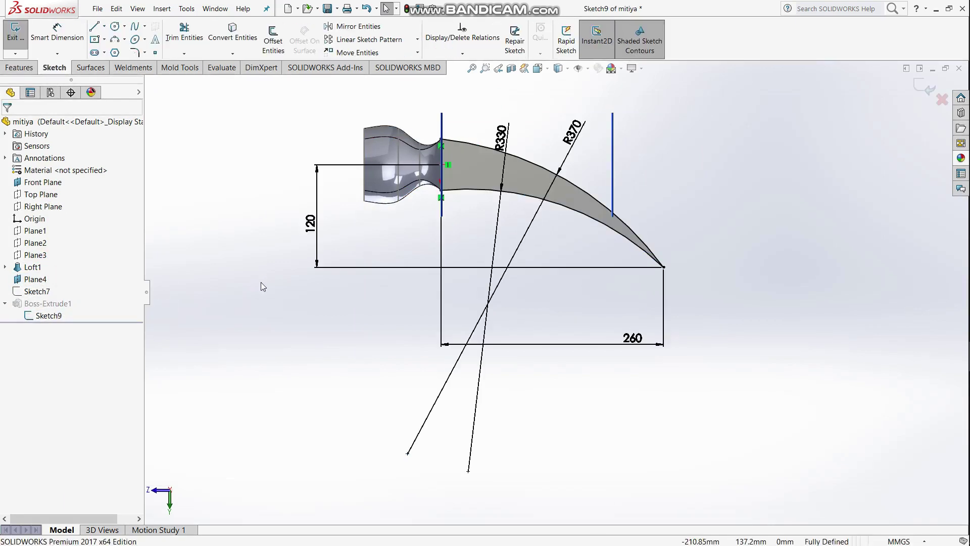
{"action": "left_click", "coordinate": [500, 130]}
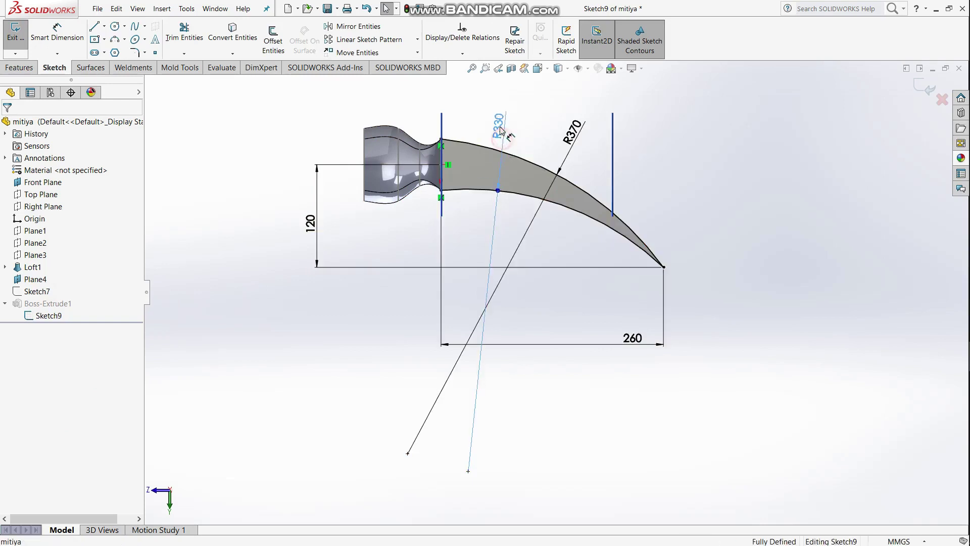
{"action": "left_click", "coordinate": [499, 130]}
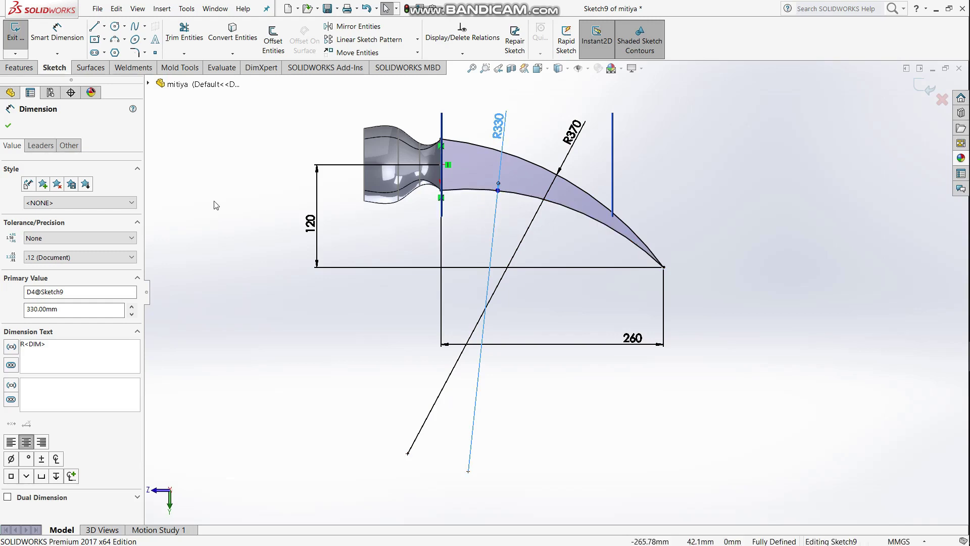
{"action": "left_click", "coordinate": [8, 126]}
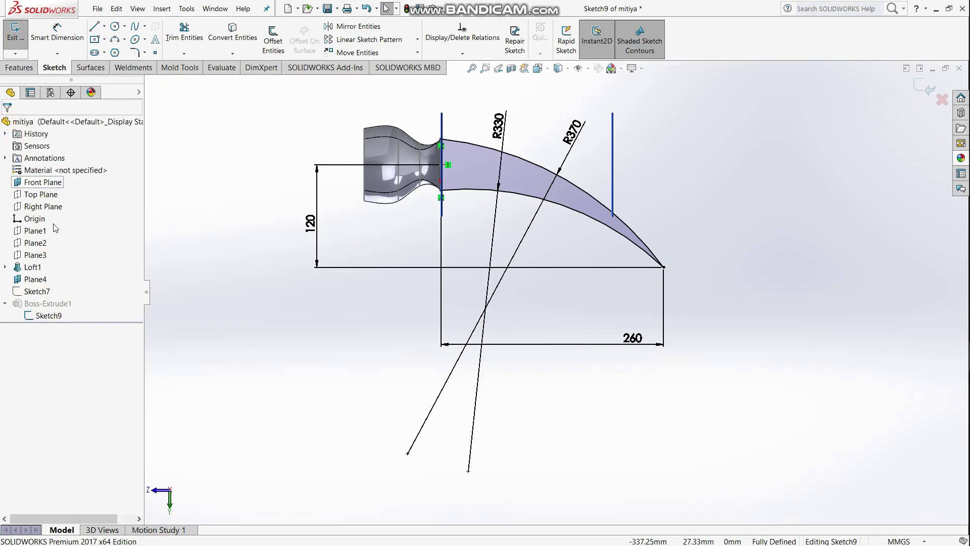
{"action": "left_click", "coordinate": [20, 68]}
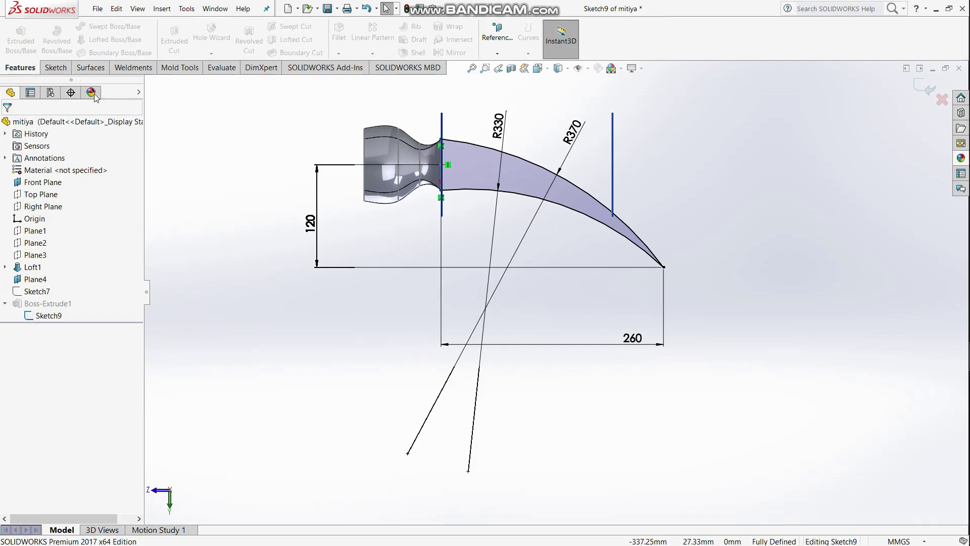
{"action": "key", "text": "ctrl+b"}
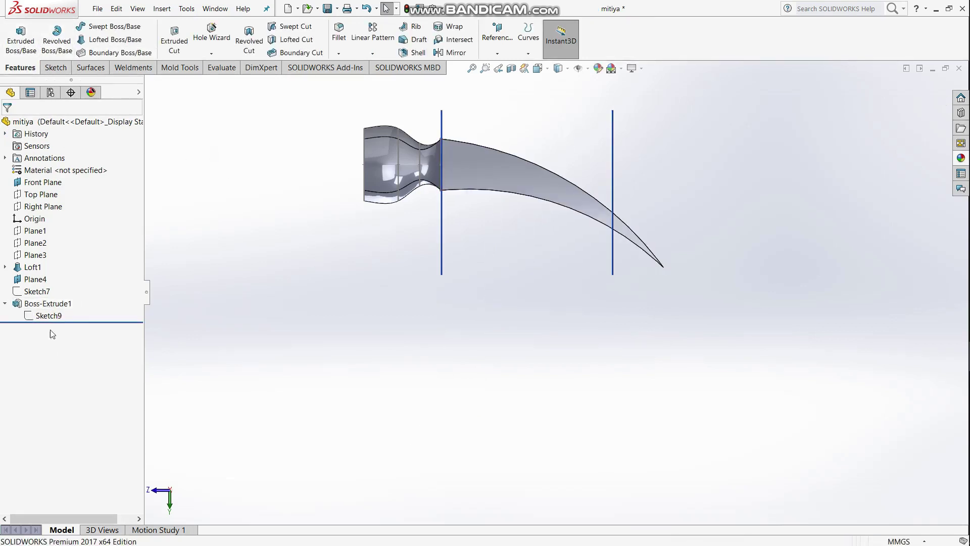
{"action": "right_click", "coordinate": [48, 304]}
Set Boss-Extrude1's Direction 1 to Mid Plane with 60.00 mm depth and confirm
{"action": "left_click", "coordinate": [57, 273]}
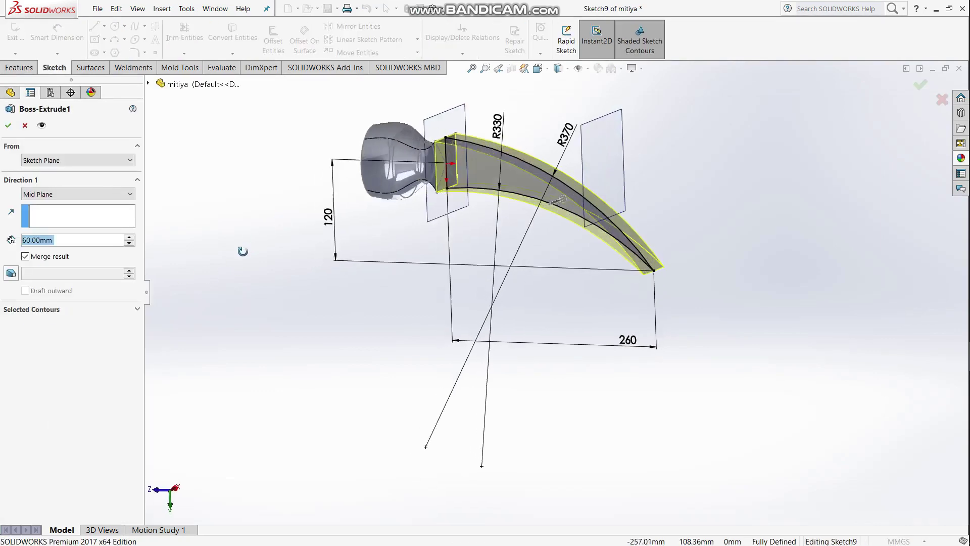
{"action": "middle_click_drag", "start_coordinate": [561, 202], "coordinate": [442, 264]}
{"action": "left_click", "coordinate": [74, 194]}
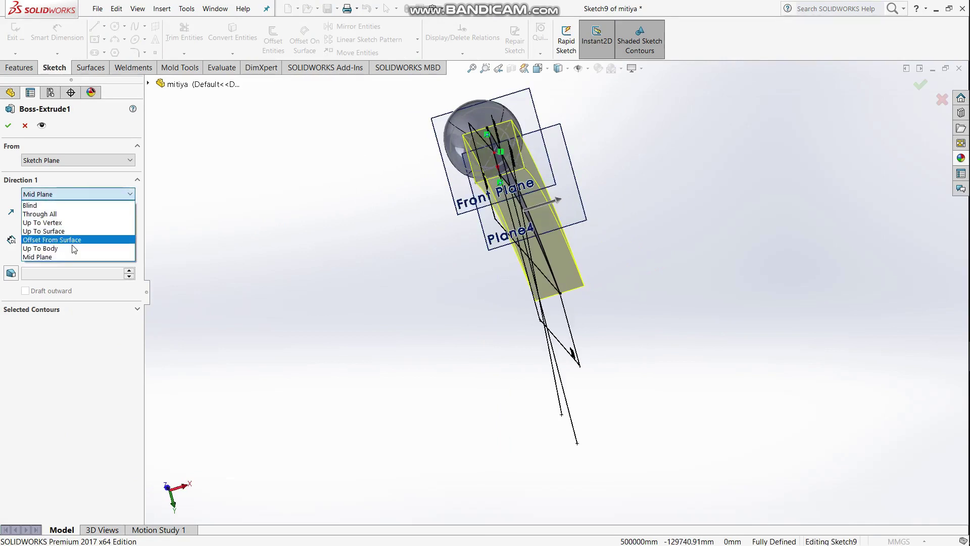
{"action": "left_click", "coordinate": [65, 257]}
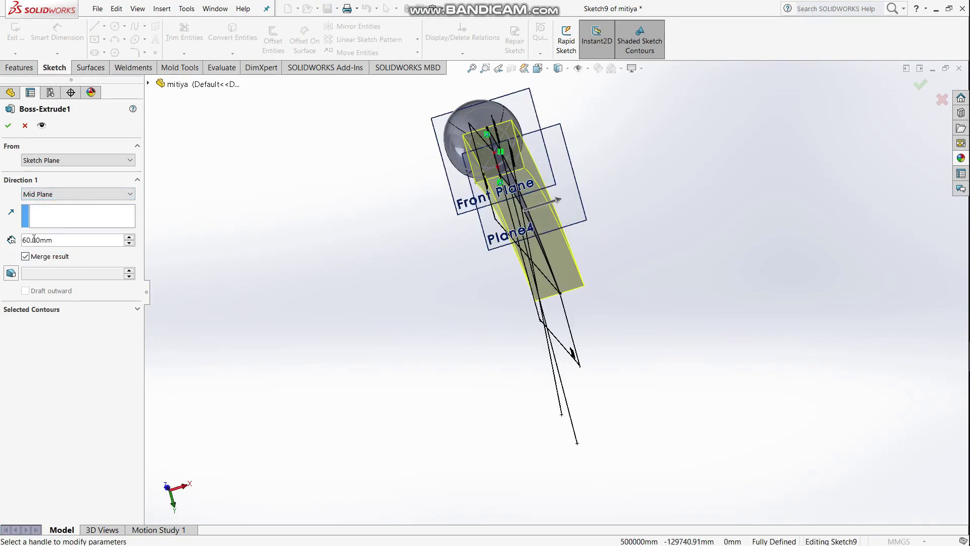
{"action": "left_click", "coordinate": [9, 126]}
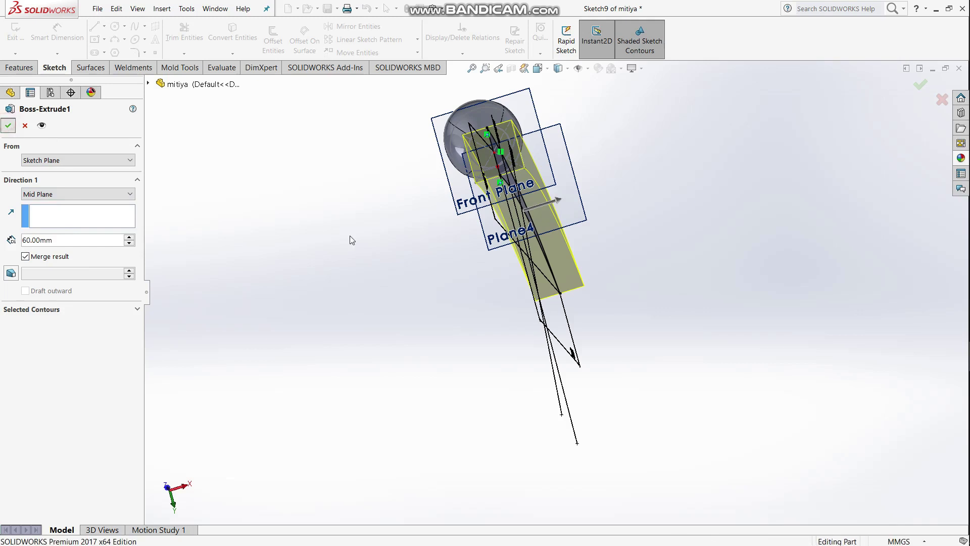
{"action": "mouse_move", "coordinate": [390, 252]}
{"action": "middle_mouse_down"}
{"action": "mouse_move", "coordinate": [457, 227]}
{"action": "mouse_move", "coordinate": [538, 241]}
{"action": "mouse_move", "coordinate": [560, 261]}
{"action": "mouse_move", "coordinate": [515, 217]}
{"action": "mouse_move", "coordinate": [557, 274]}
{"action": "mouse_move", "coordinate": [530, 257]}
{"action": "mouse_move", "coordinate": [628, 242]}
{"action": "mouse_move", "coordinate": [592, 252]}
{"action": "middle_mouse_up"}
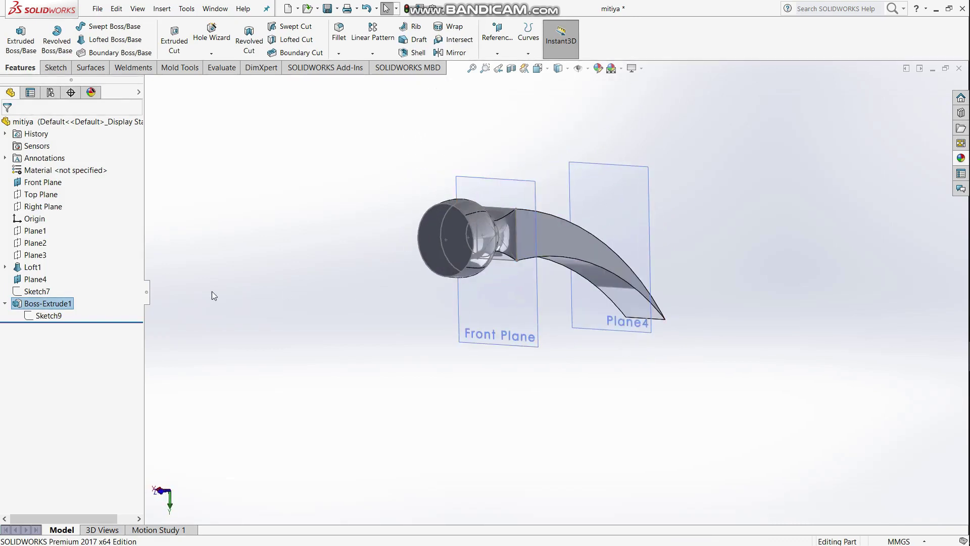
Hide the Plane4 and Front Plane reference planes
{"action": "right_click", "coordinate": [31, 280]}
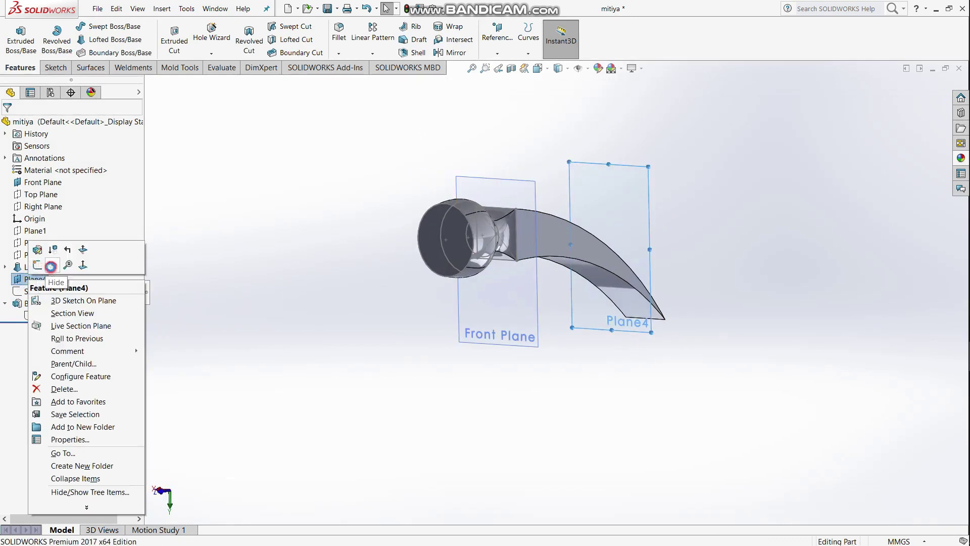
{"action": "left_click", "coordinate": [48, 266]}
{"action": "right_click", "coordinate": [44, 183]}
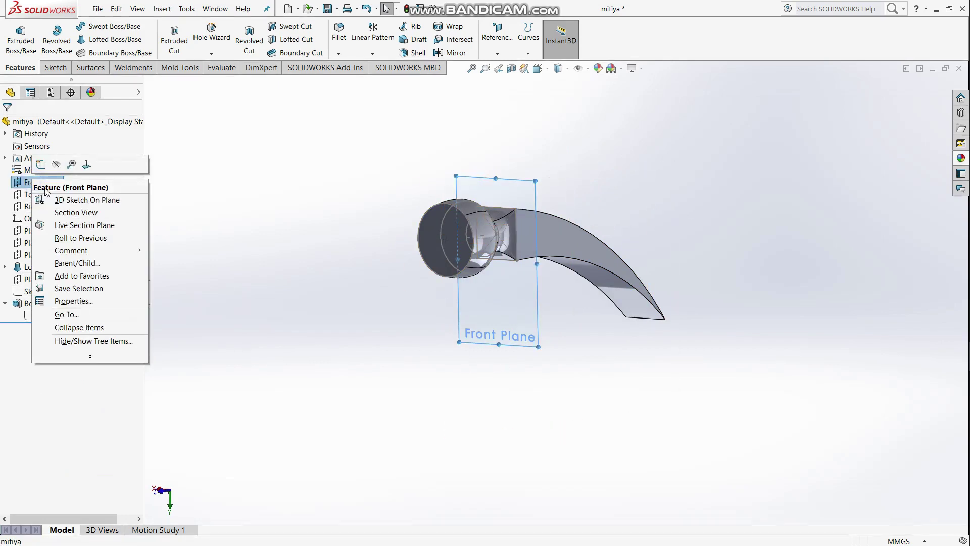
{"action": "left_click", "coordinate": [56, 165]}
Hide Loft1's profile sketches Sketch2, Sketch4, Sketch3 and Sketch5, then collapse Loft1
{"action": "left_click", "coordinate": [5, 267]}
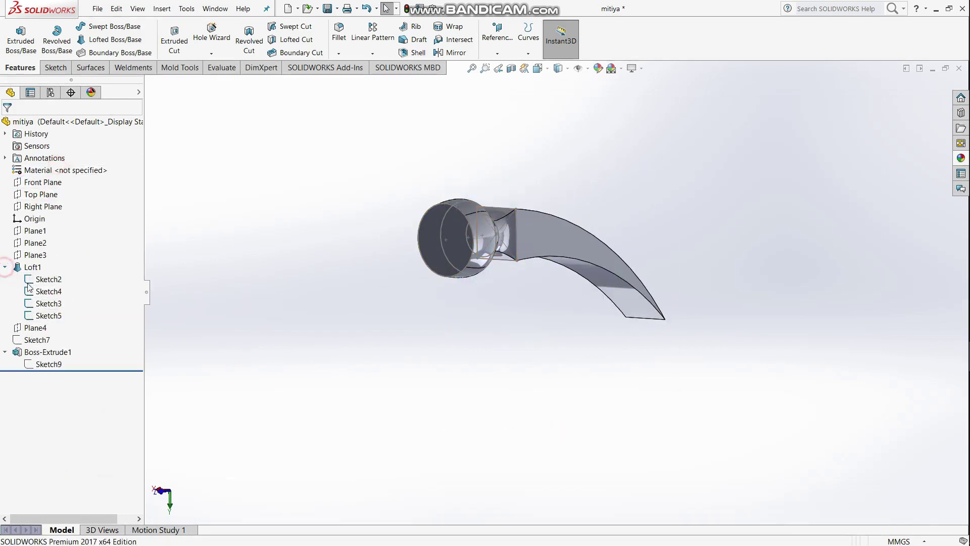
{"action": "right_click", "coordinate": [43, 280]}
{"action": "left_click", "coordinate": [54, 264]}
{"action": "right_click", "coordinate": [44, 292]}
{"action": "left_click", "coordinate": [52, 276]}
{"action": "right_click", "coordinate": [46, 304]}
{"action": "left_click", "coordinate": [59, 291]}
{"action": "right_click", "coordinate": [50, 315]}
{"action": "left_click", "coordinate": [60, 304]}
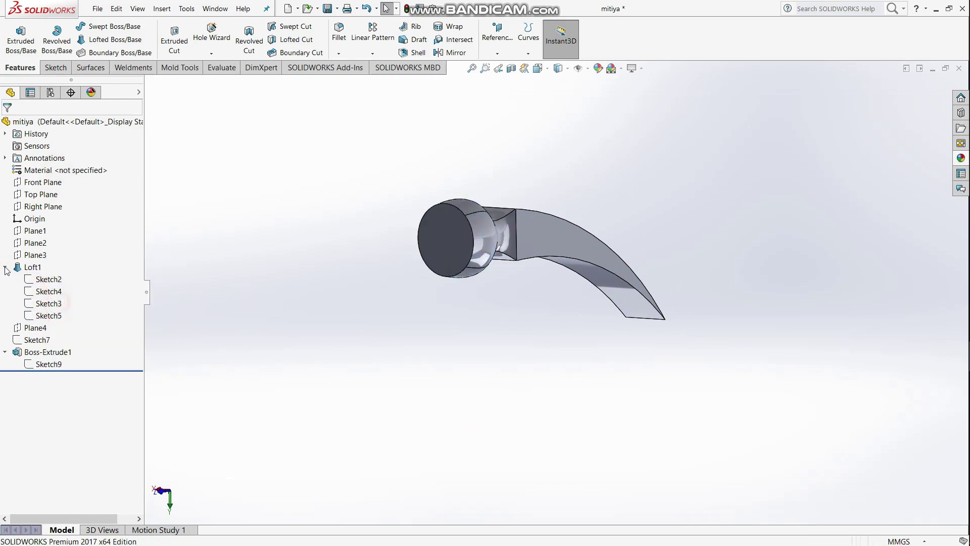
{"action": "left_click", "coordinate": [5, 266]}
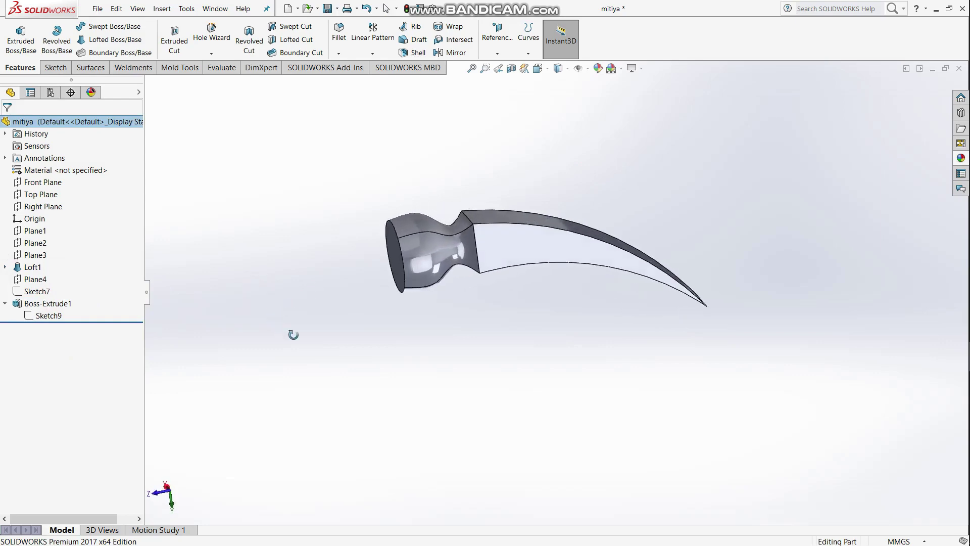